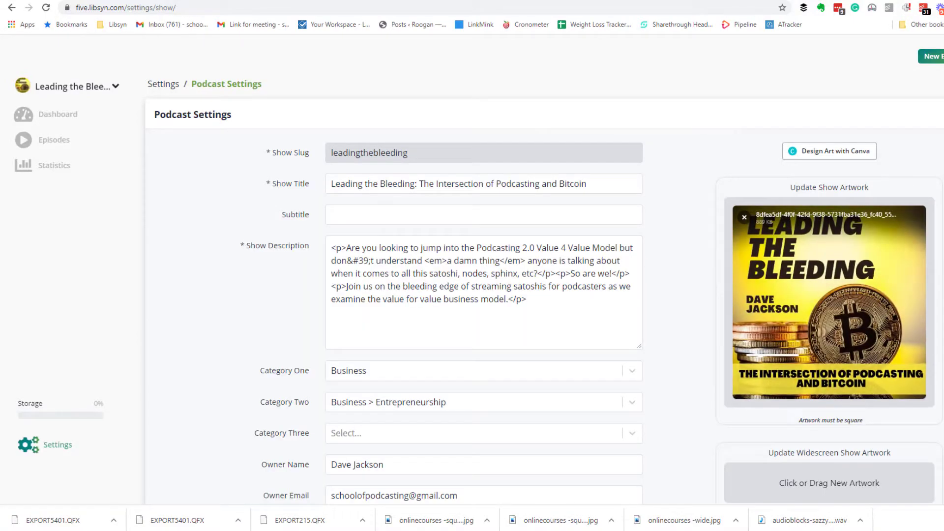
- Check the owner email, then open the Libsyn Classic Feed edit page under RSS Feed Settings
scroll(462, 299, down, 4)
drag(462, 298, 304, 302)
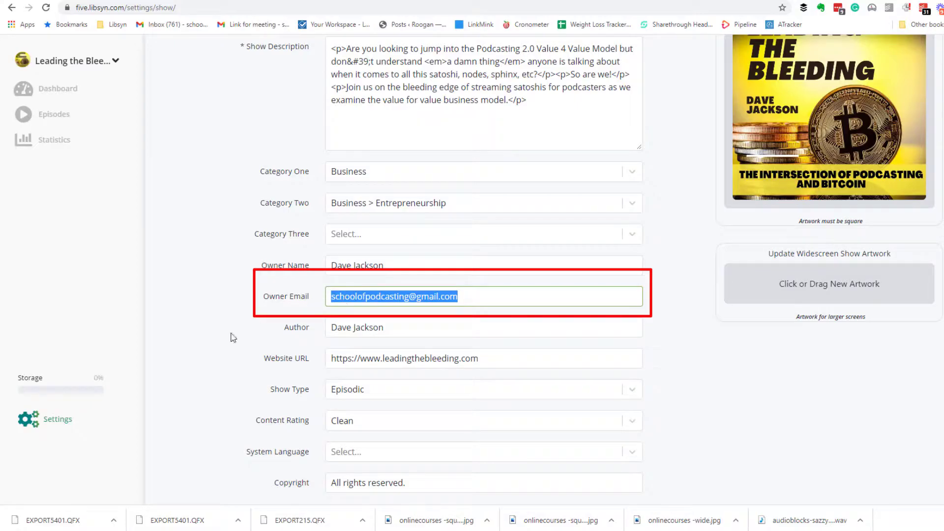
click(54, 419)
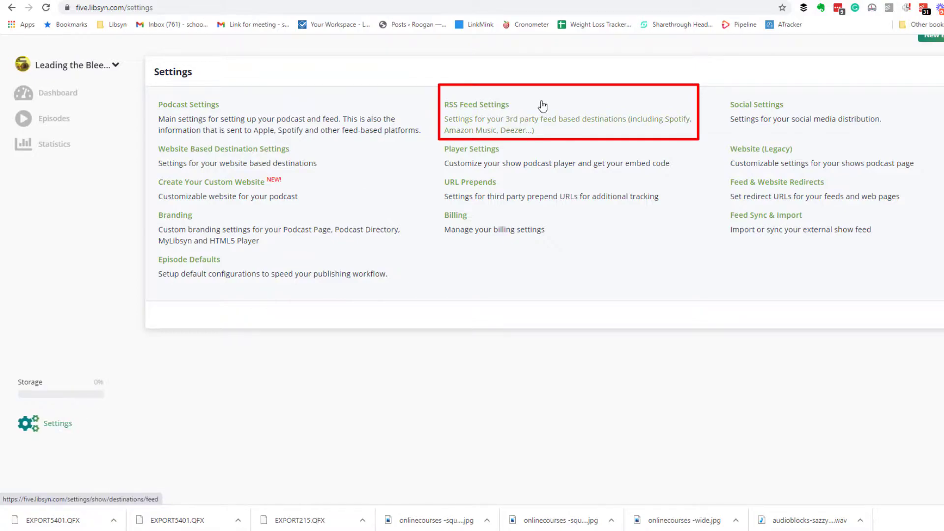
click(486, 109)
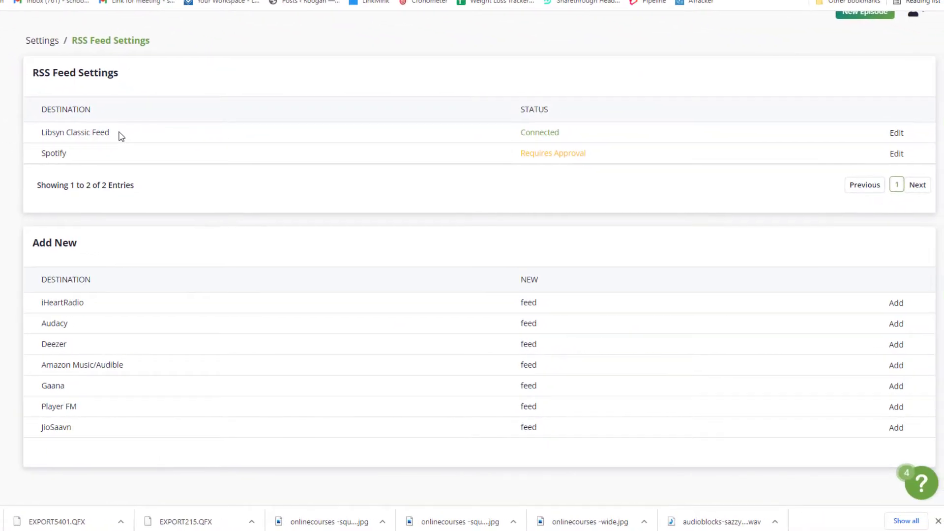
drag(231, 150, 202, 149)
drag(76, 131, 25, 130)
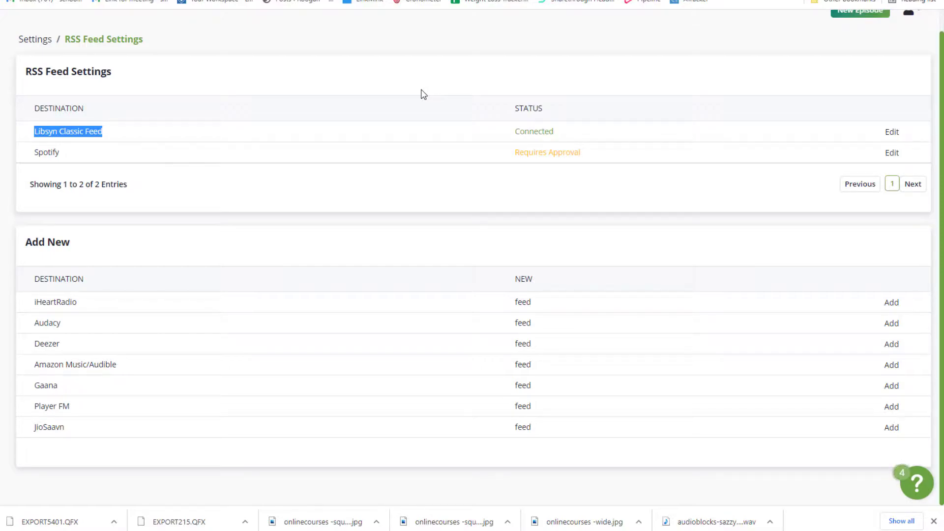
click(892, 132)
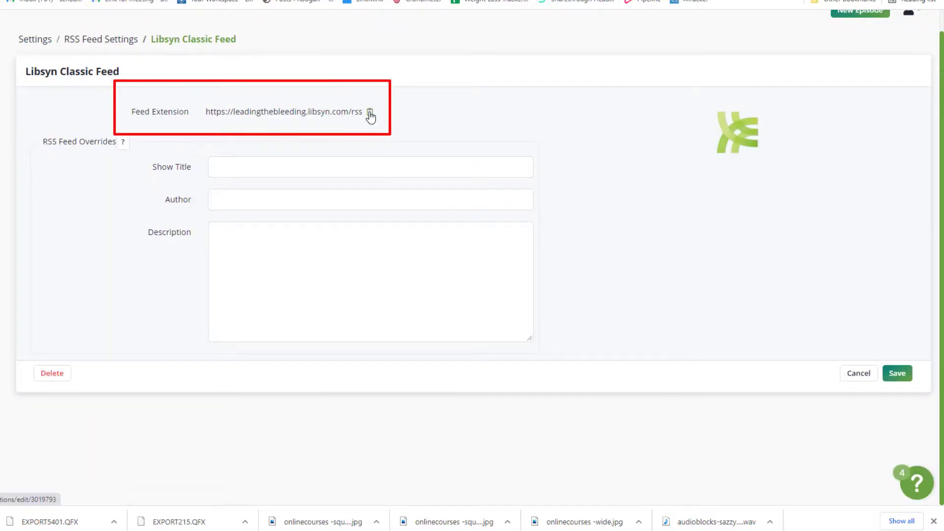
- Copy the show's RSS feed URL and claim Leading the Bleeding on Podcasterwallet.com via Podcastindex.org
click(370, 113)
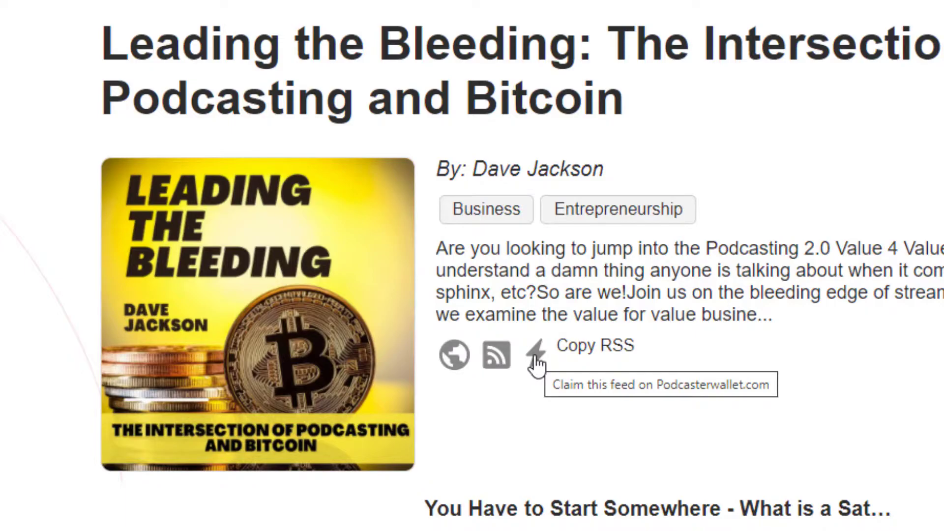
click(536, 364)
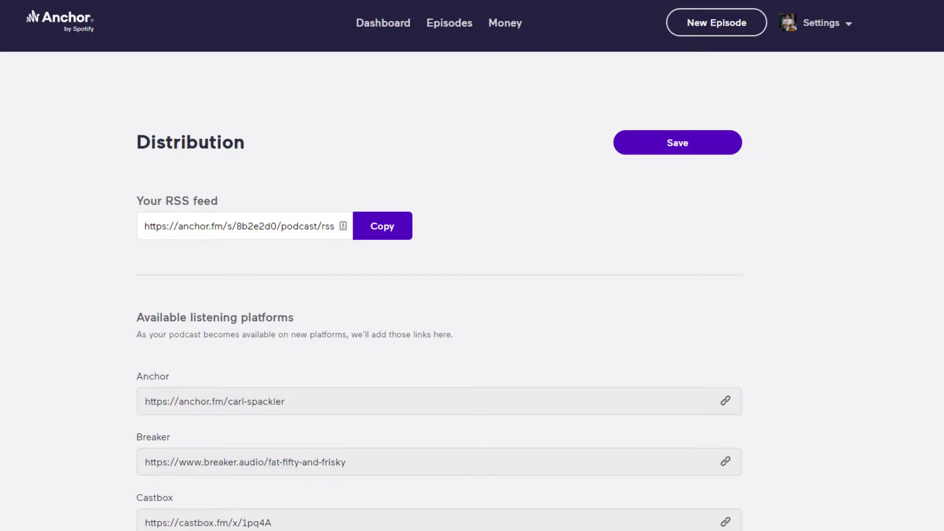
- Open Anchor's Podcast availability settings and scroll to the Advanced Settings public email toggle
click(826, 23)
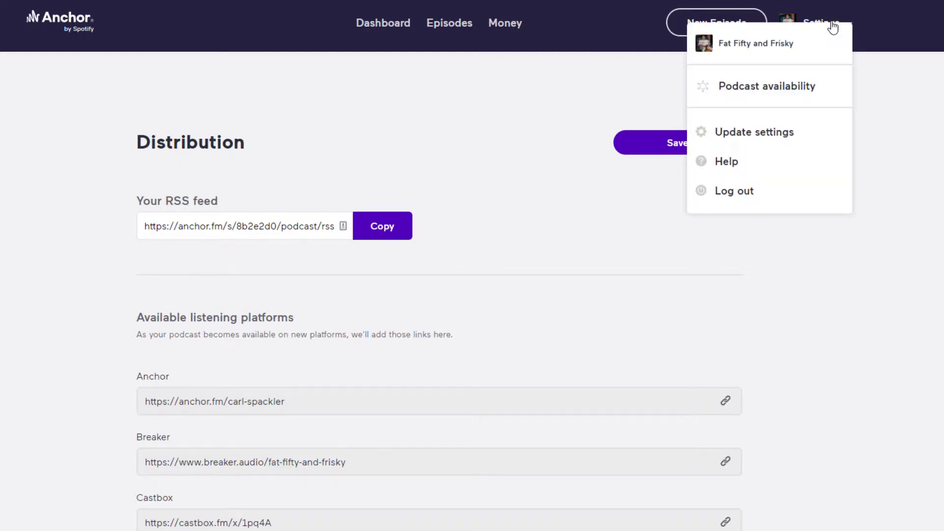
click(762, 86)
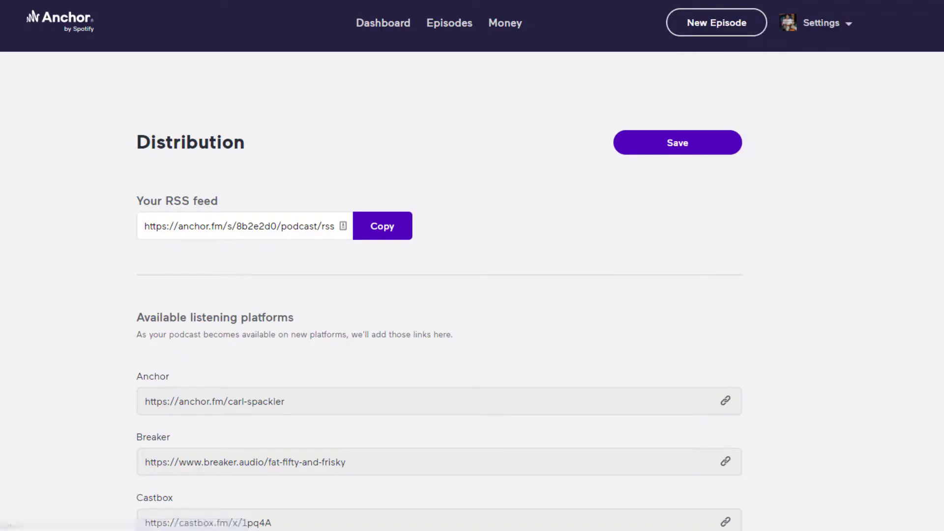
scroll(472, 266, down, 15)
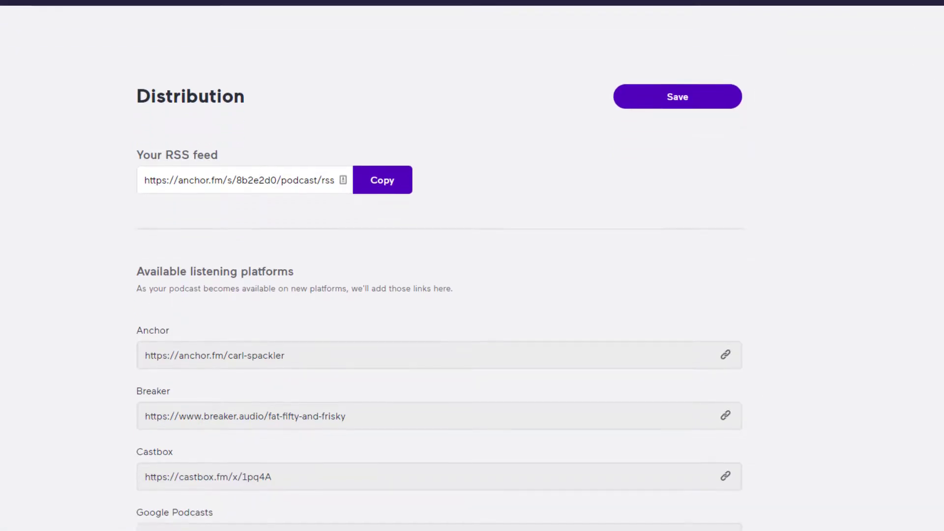
scroll(231, 236, down, 4)
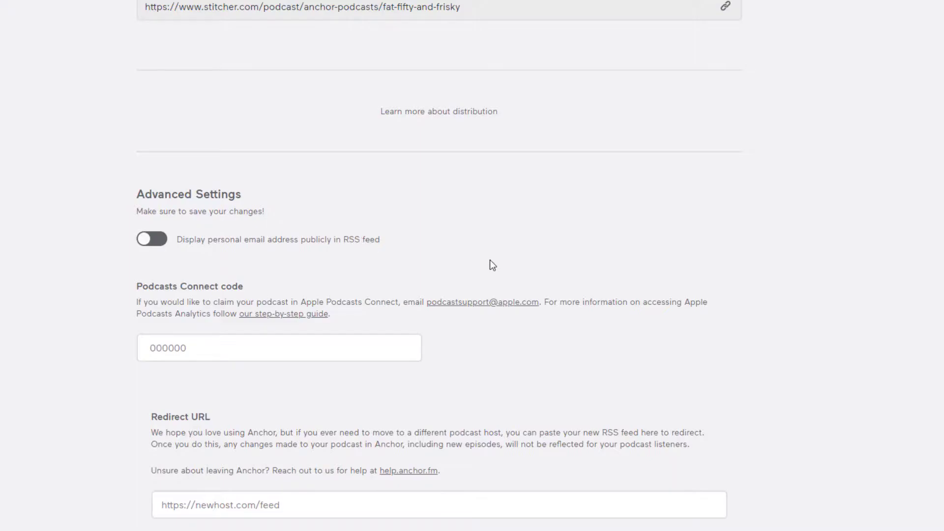
scroll(472, 266, down, 8)
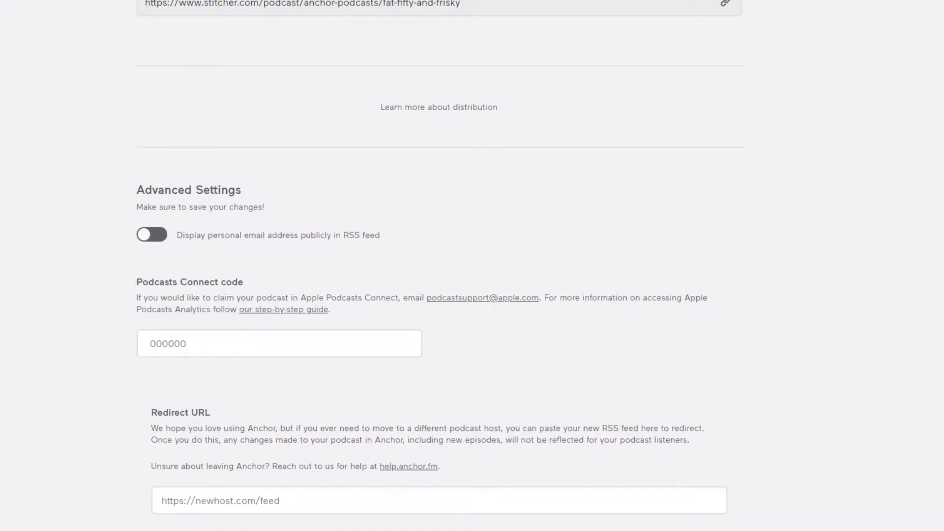
scroll(472, 265, up, 15)
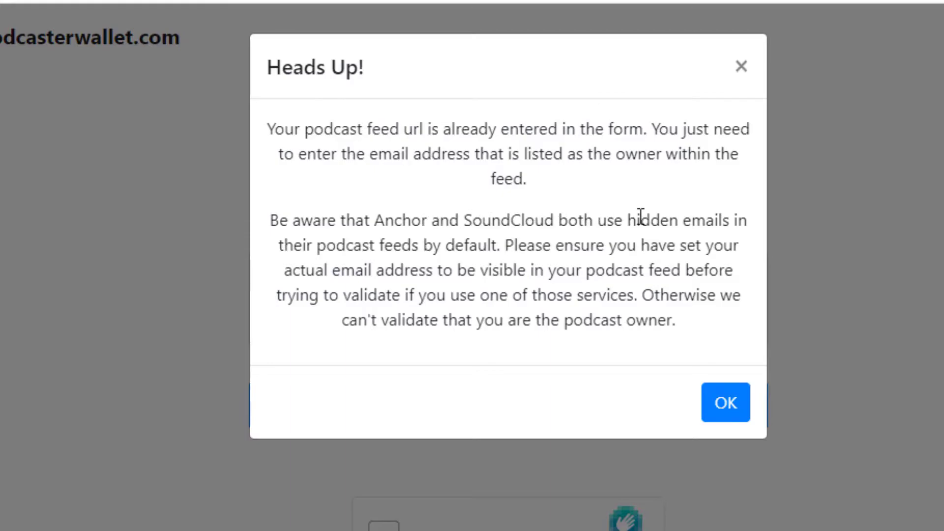
- Dismiss the Heads Up notice, enter the feed owner's email address, and submit it
drag(723, 220, 292, 220)
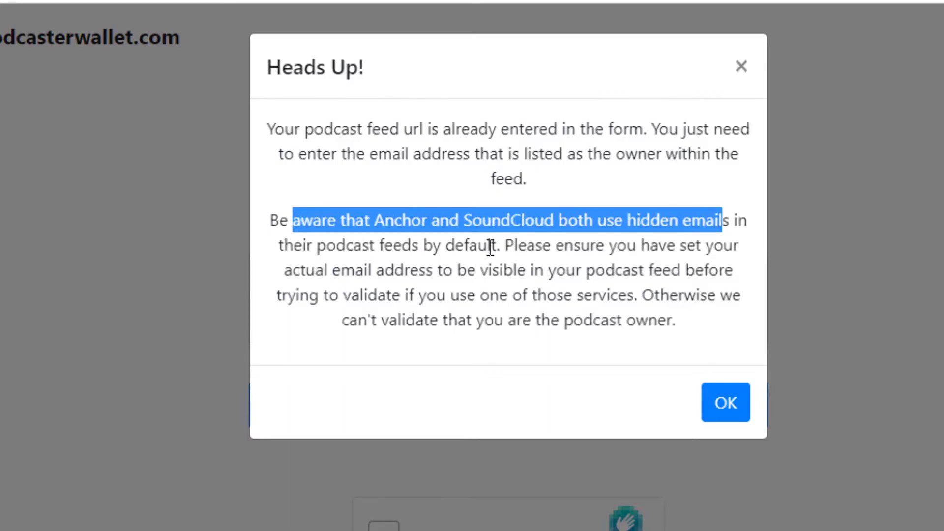
click(491, 248)
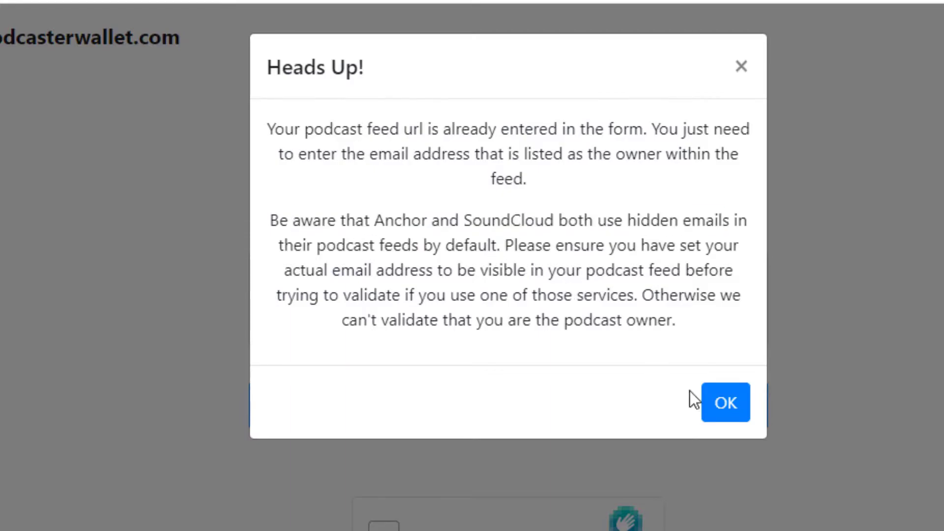
click(734, 414)
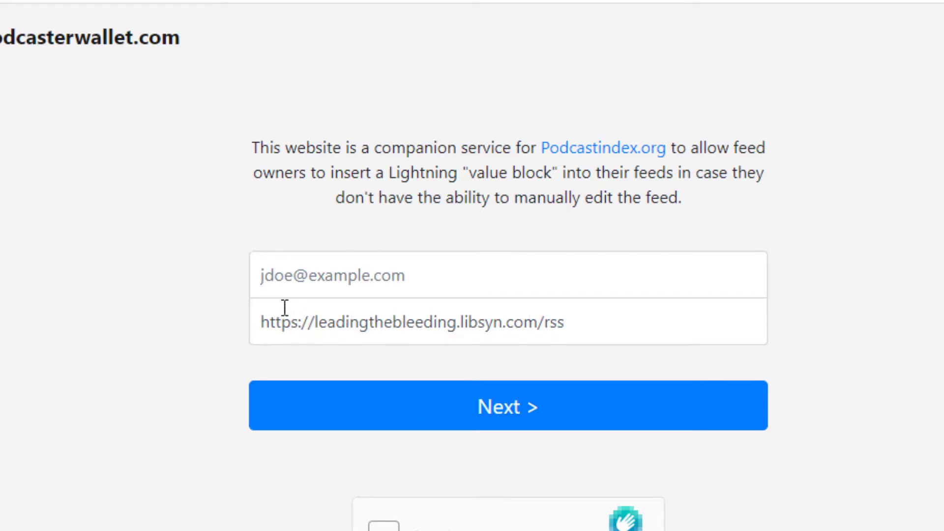
click(447, 269)
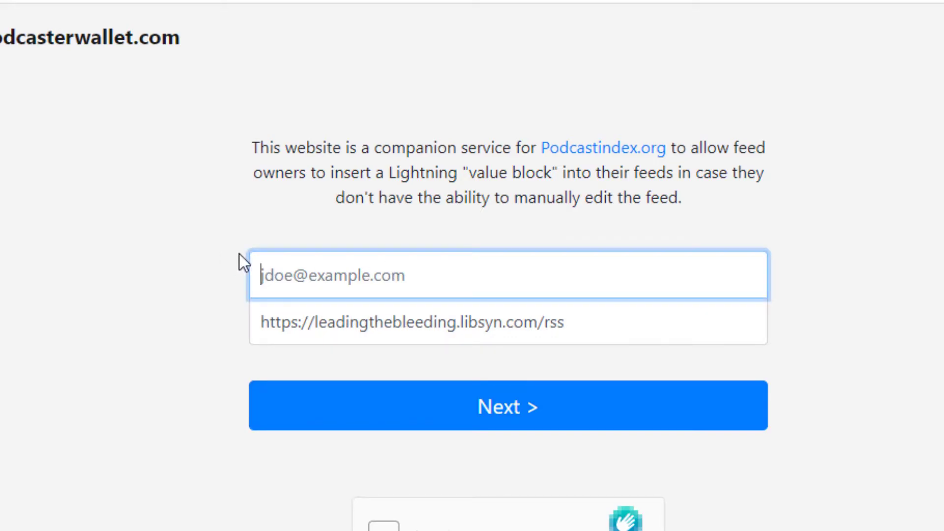
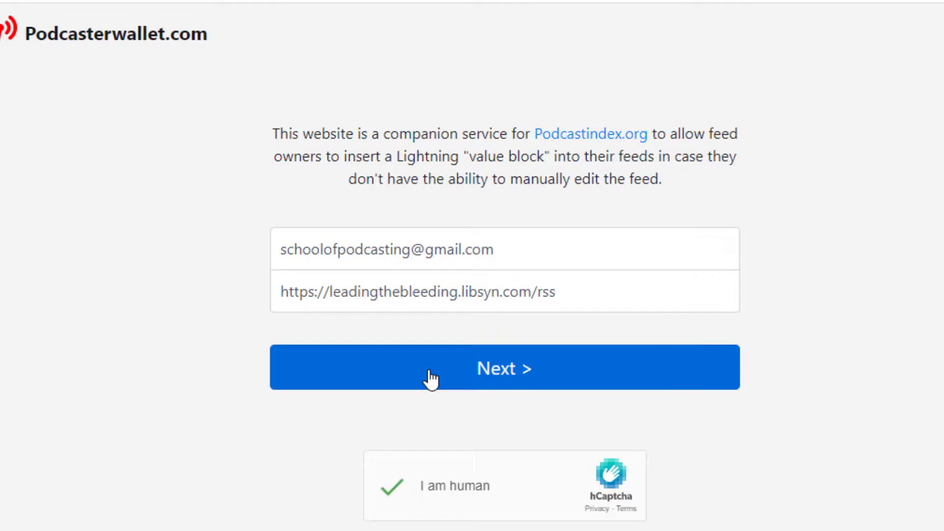
click(431, 378)
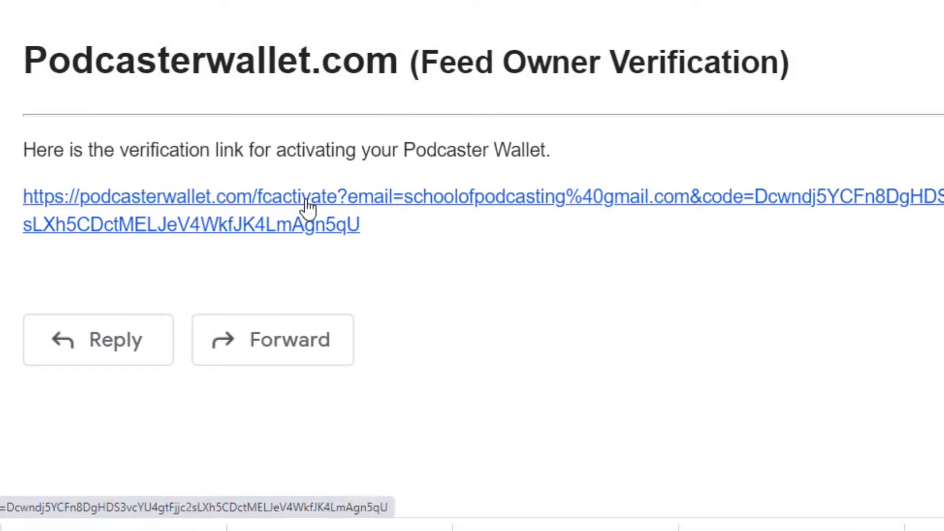
- Follow the email's verification link and sign in to the Podcasterwallet account
click(310, 205)
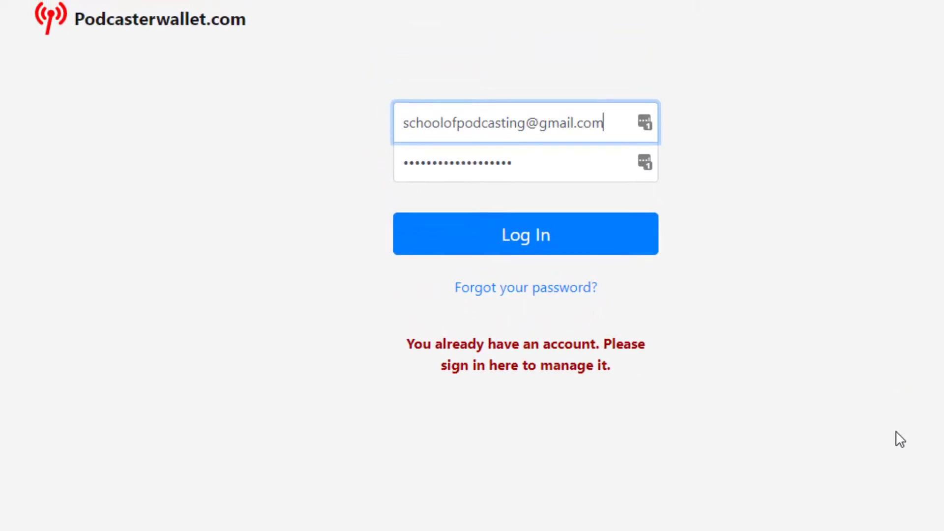
click(575, 244)
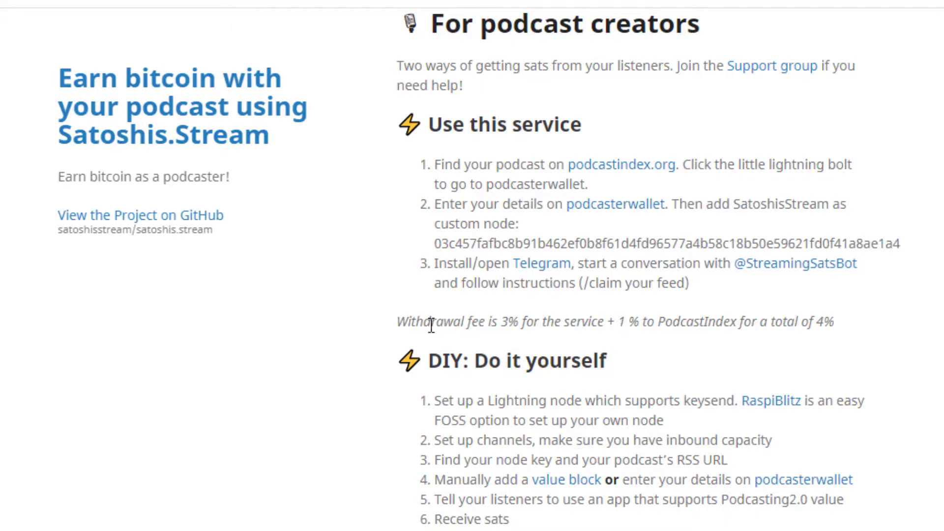
- Highlight the 4% withdrawal fee line on the Satoshis.stream page
drag(398, 322, 845, 315)
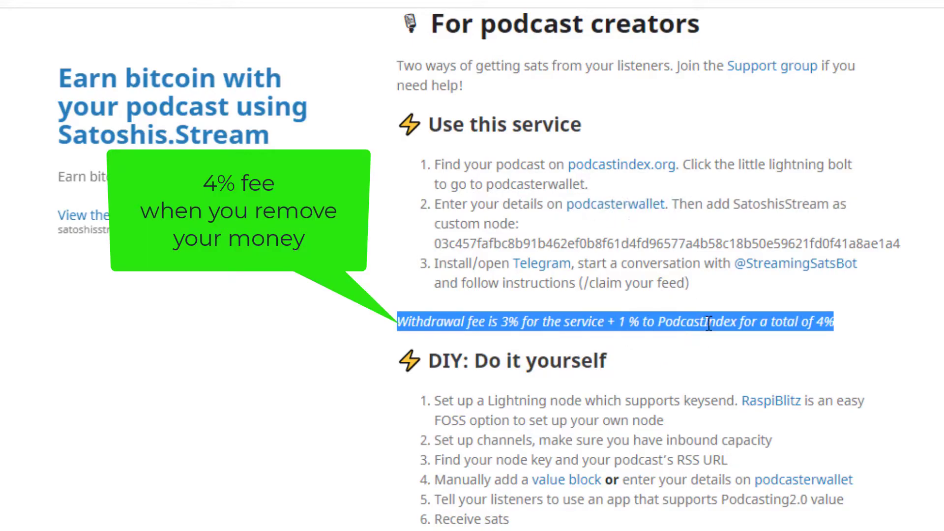
click(842, 319)
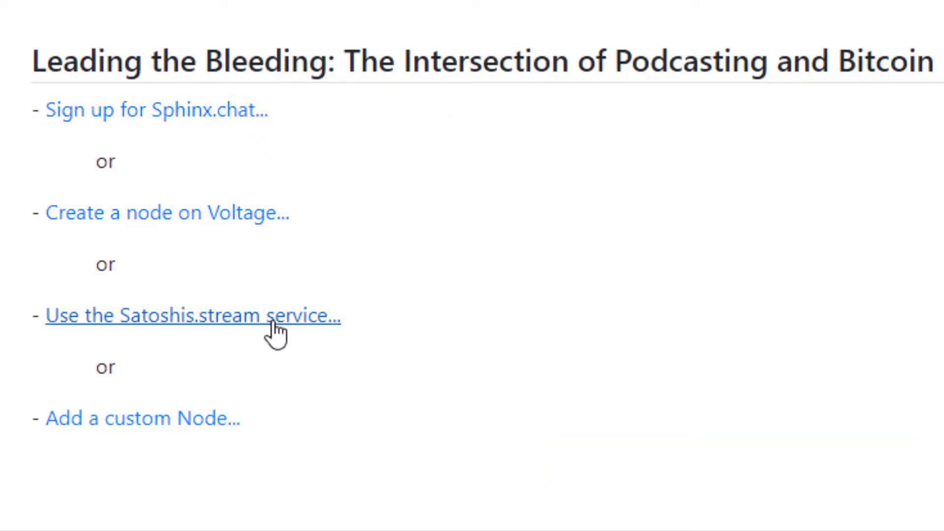
- Choose the custom node option and copy the SatoshisStream node key from Satoshis.stream
click(195, 422)
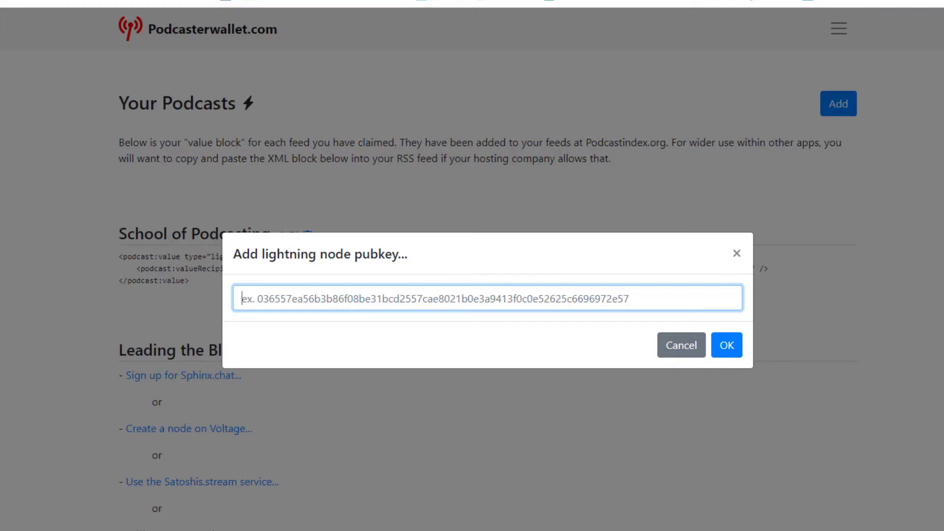
key(ctrl+Tab)
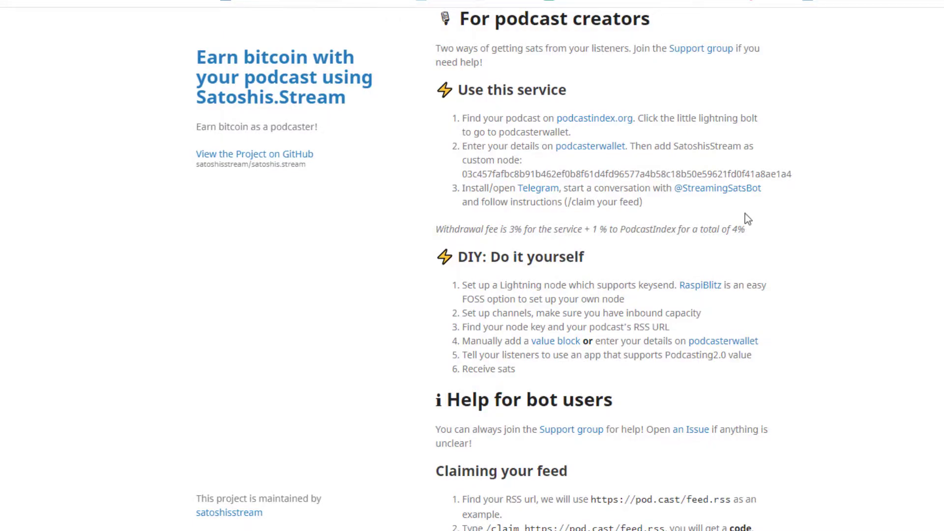
triple_click(794, 175)
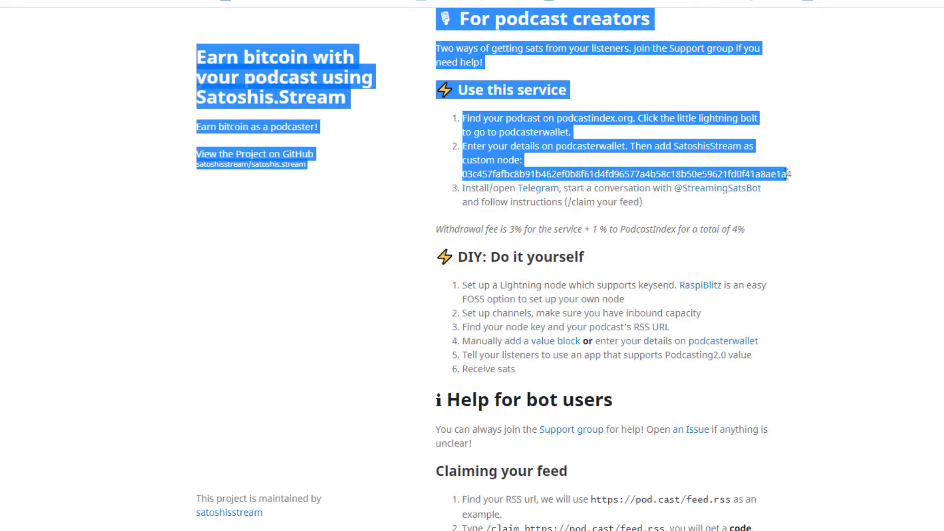
click(791, 176)
drag(791, 176, 461, 173)
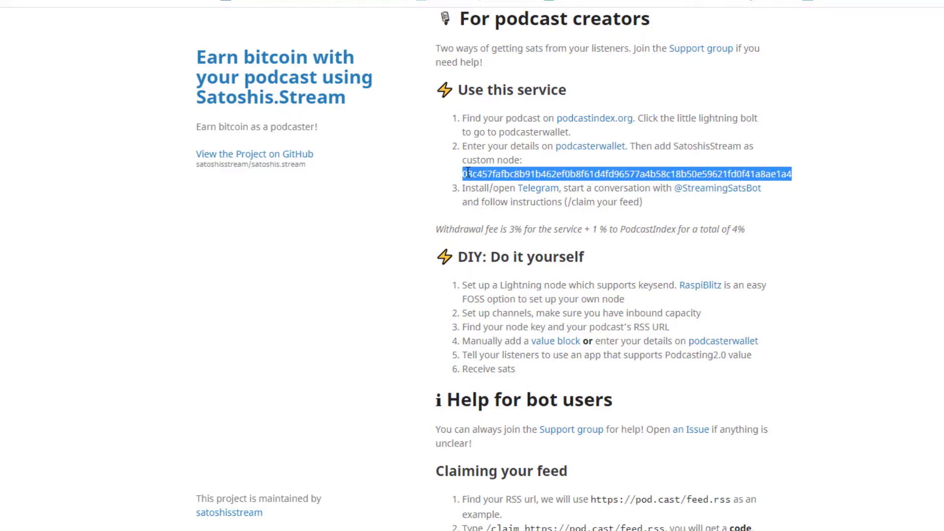
right_click(468, 173)
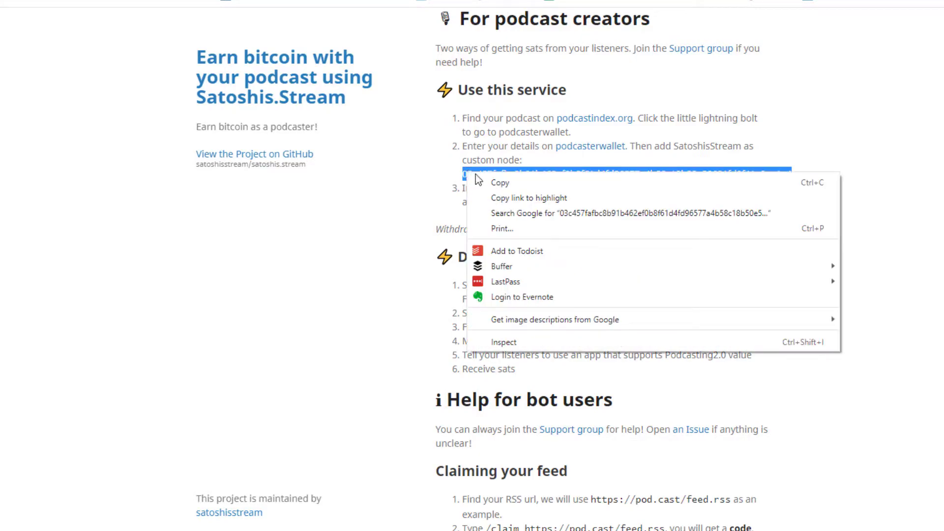
click(486, 183)
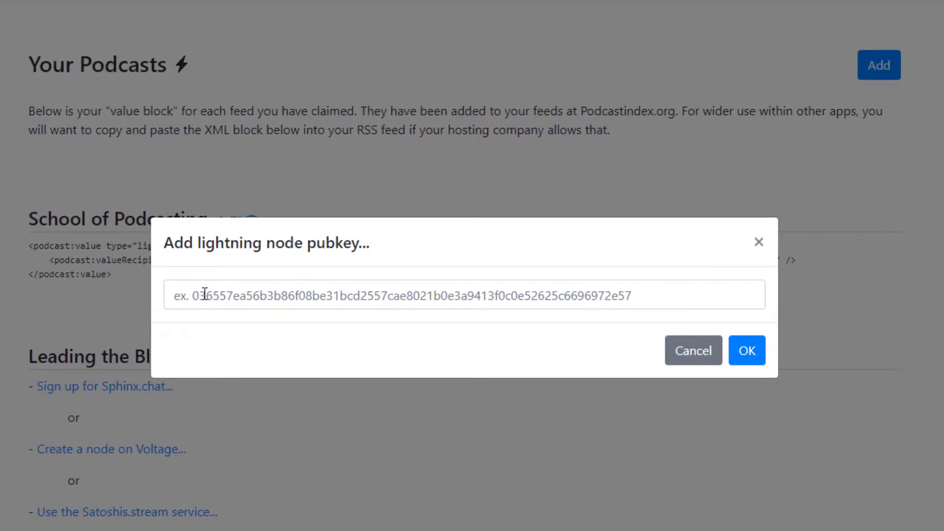
- Paste the node key into the lightning node pubkey field and confirm it
click(366, 297)
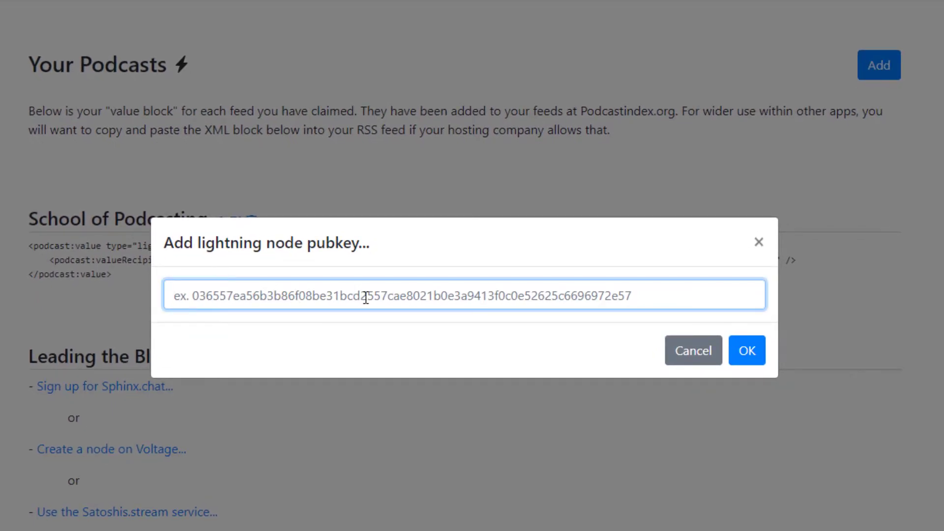
right_click(298, 297)
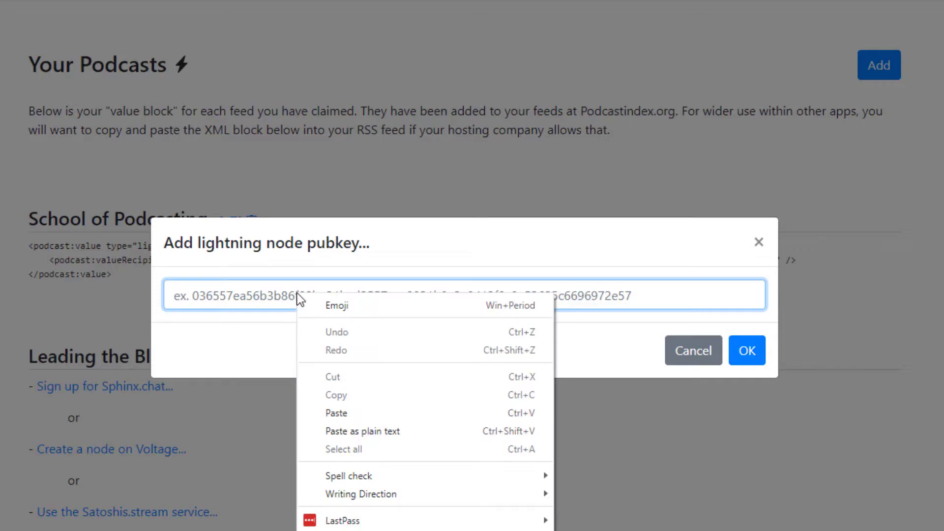
click(358, 413)
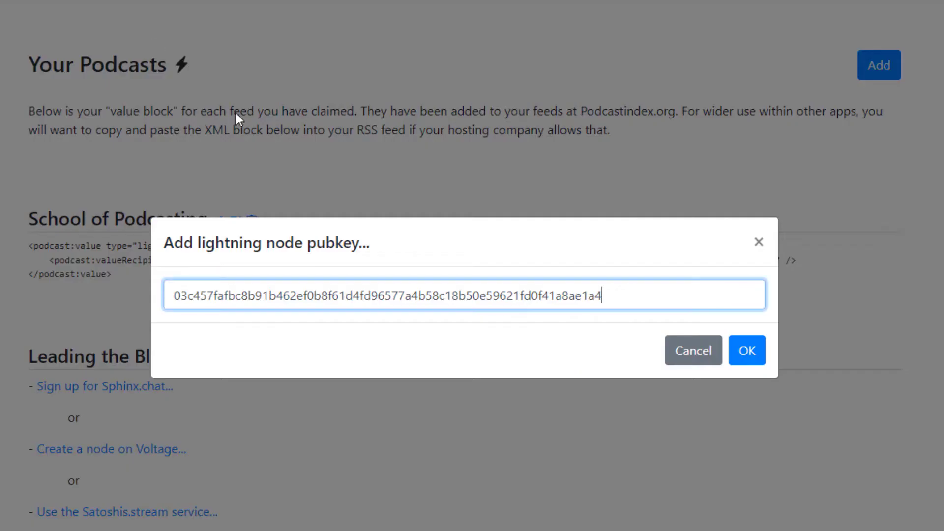
click(748, 351)
key(Return)
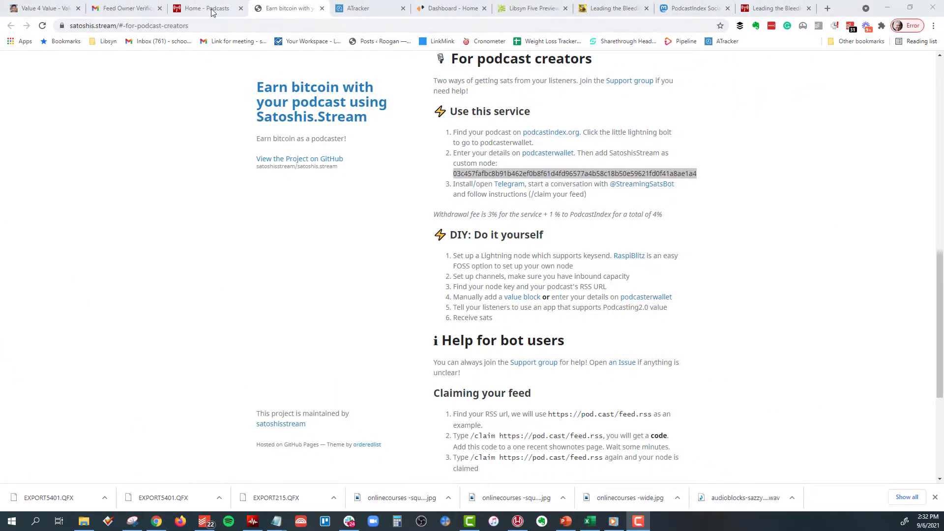
click(208, 8)
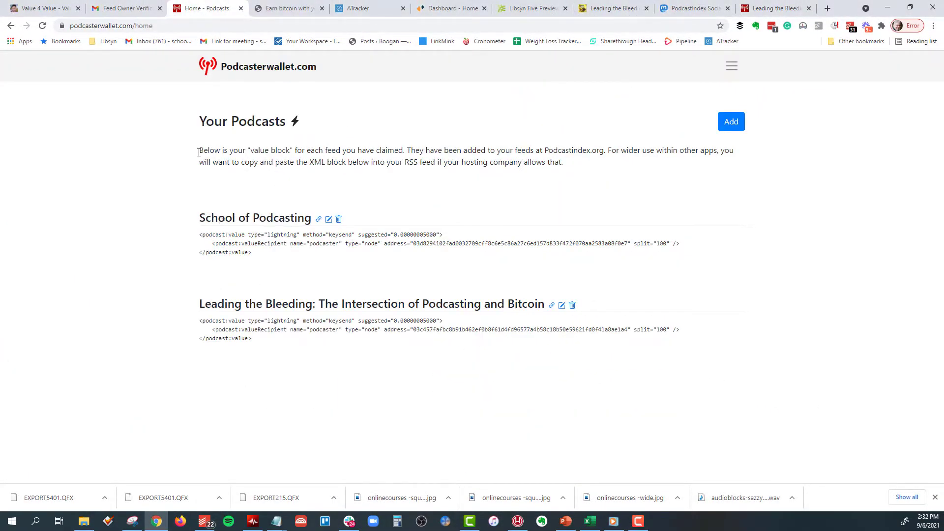
click(276, 7)
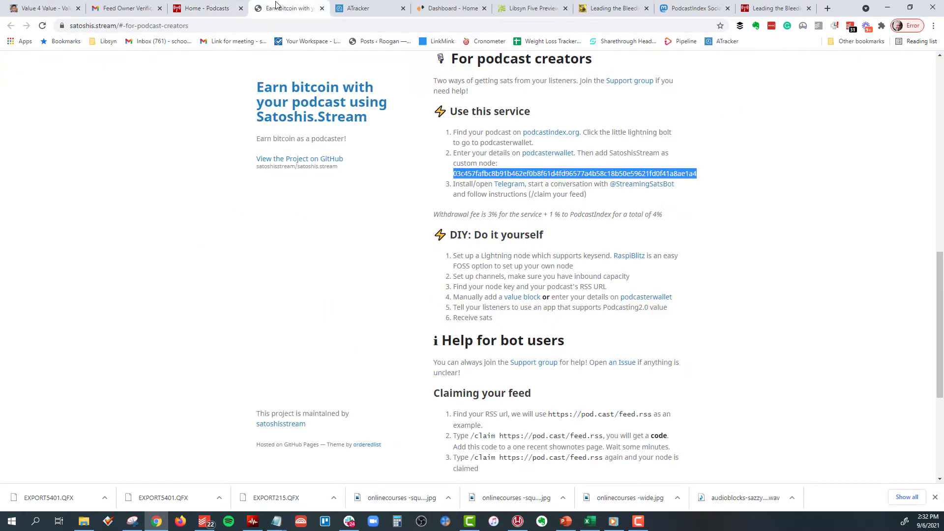
click(770, 9)
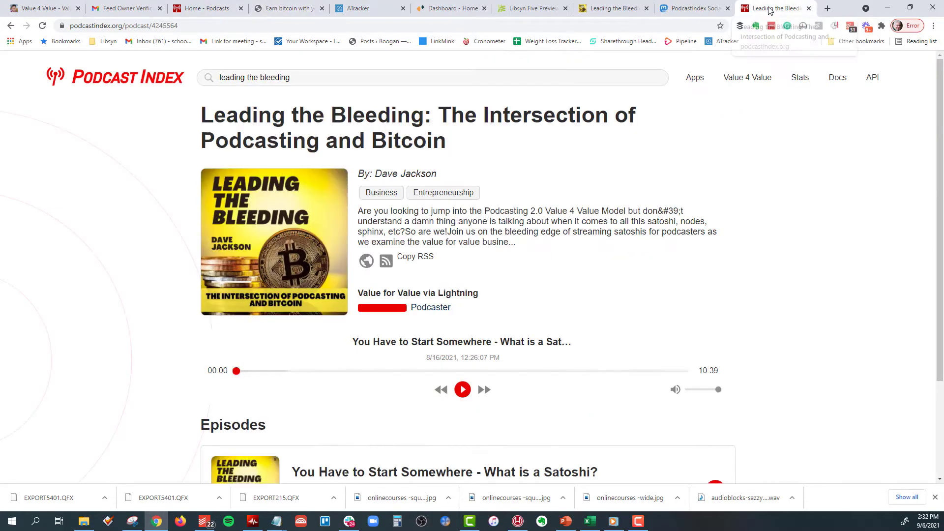
click(290, 8)
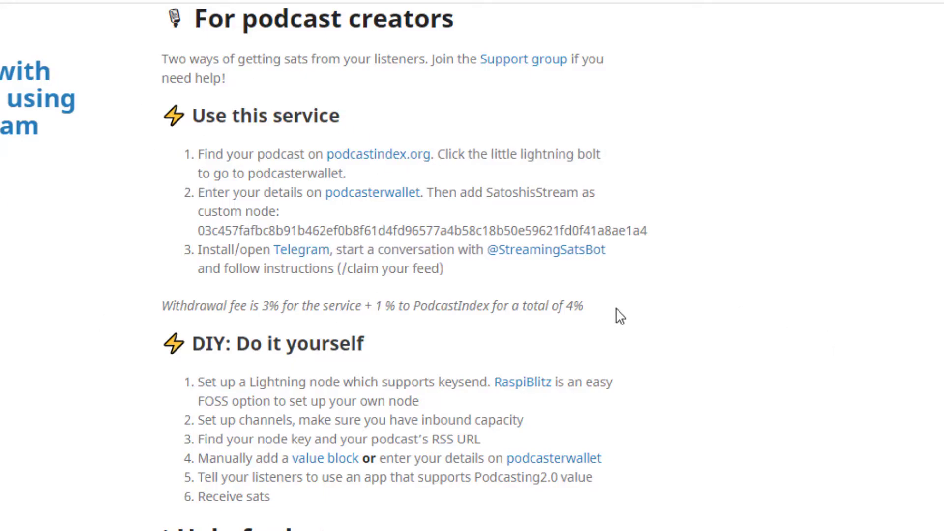
- Open the Telegram link in a new tab and reach the home page's PC/Linux and macOS downloads
right_click(300, 257)
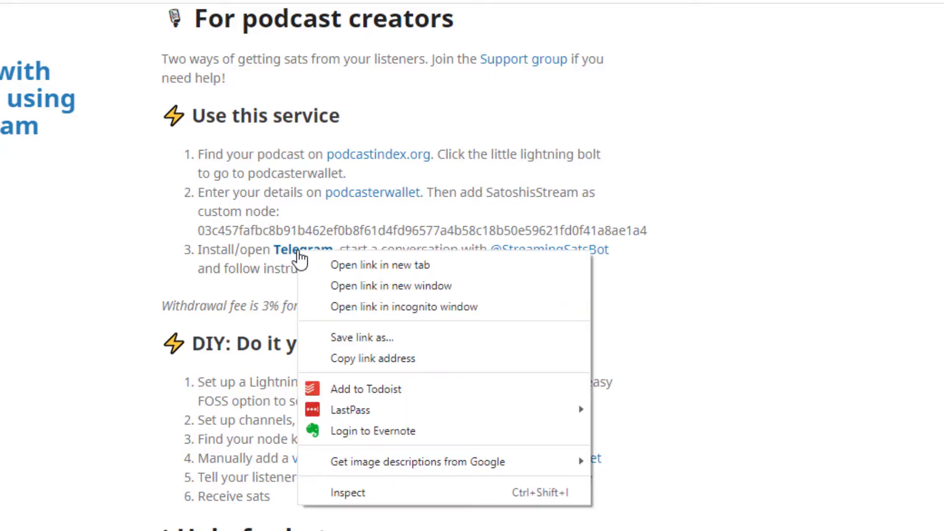
click(341, 265)
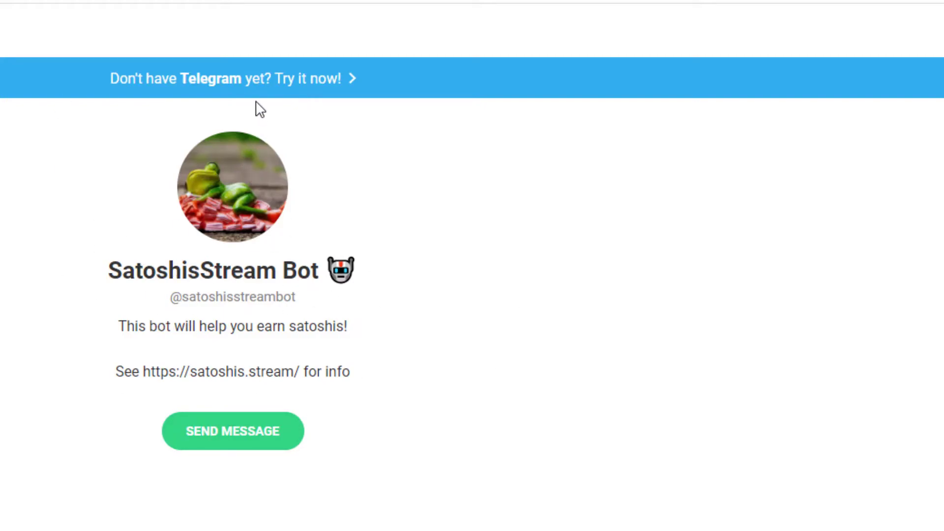
click(216, 82)
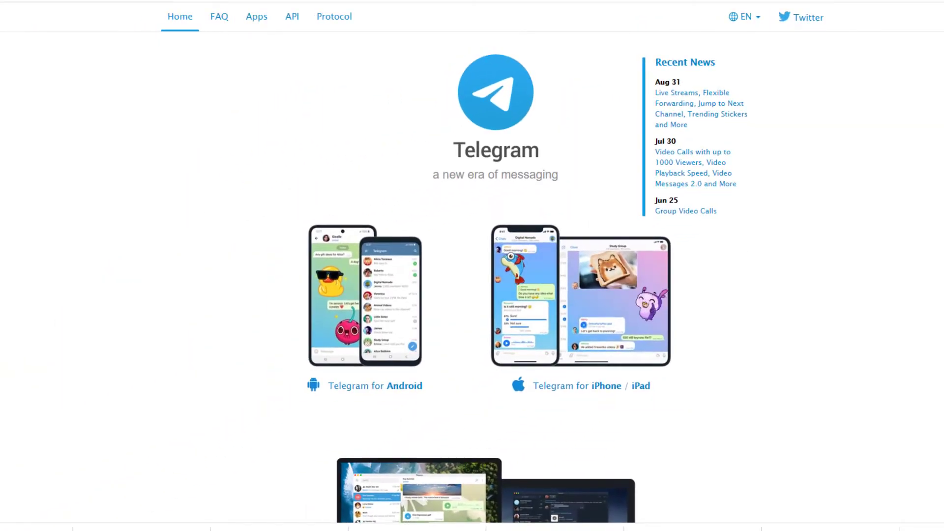
scroll(481, 246, down, 3)
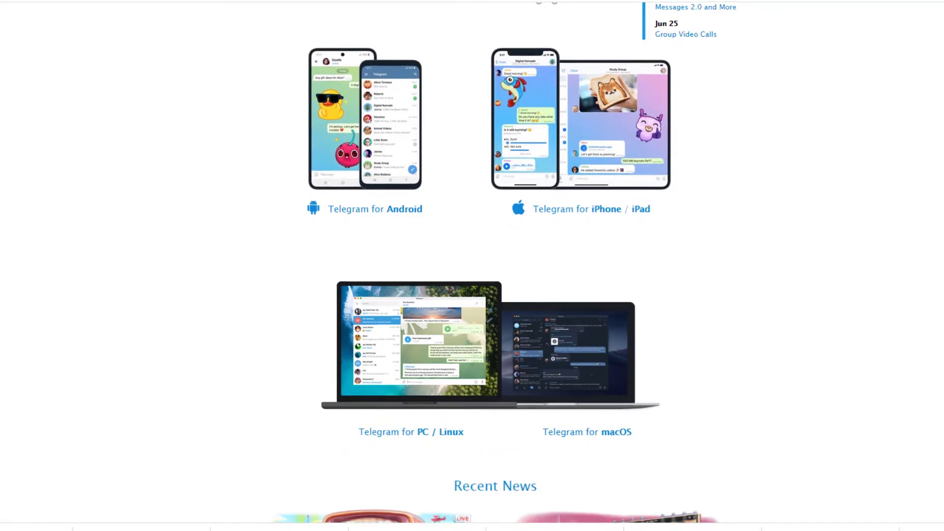
scroll(472, 265, down, 5)
scroll(472, 265, up, 7)
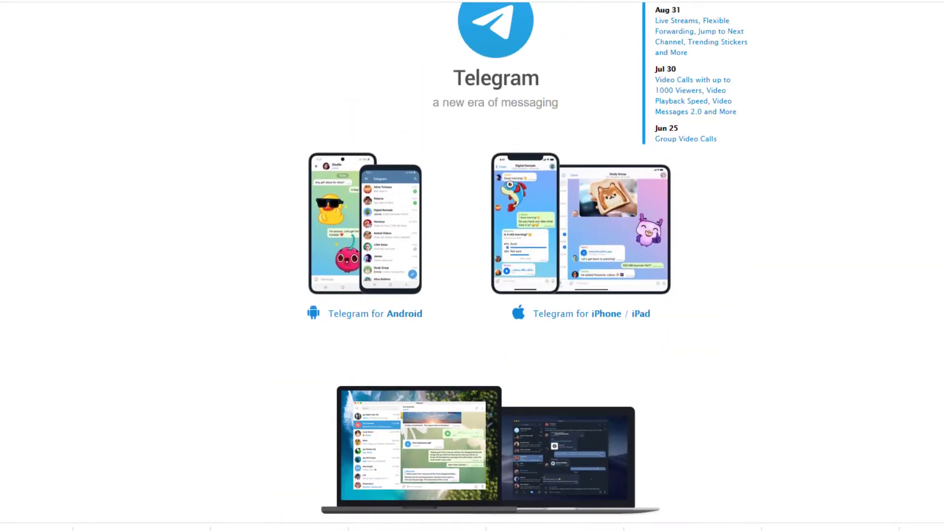
scroll(399, 402, down, 2)
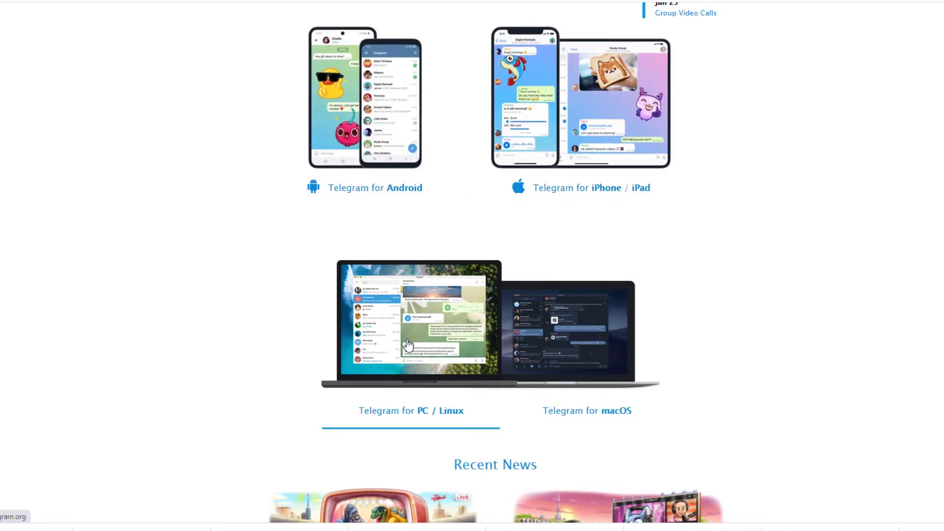
- Download and save the Telegram Desktop Windows x64 installer, then launch it
click(399, 344)
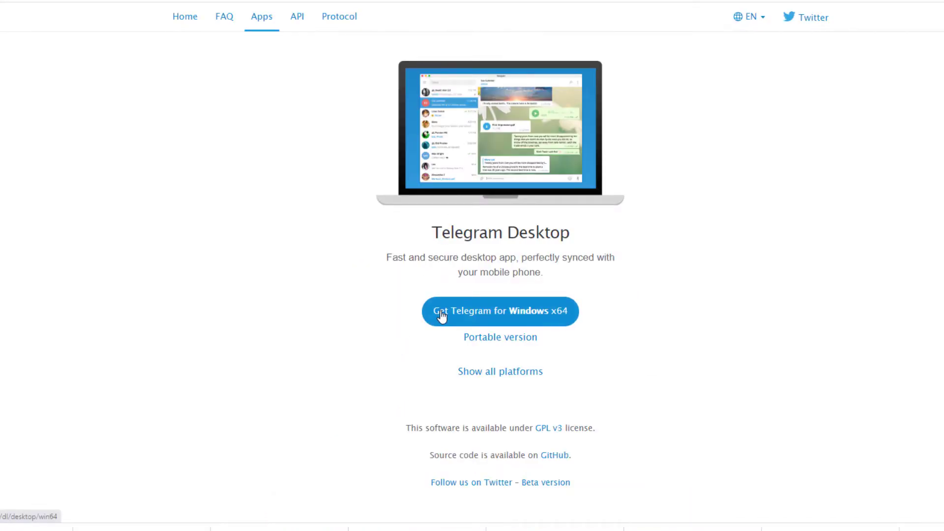
click(514, 319)
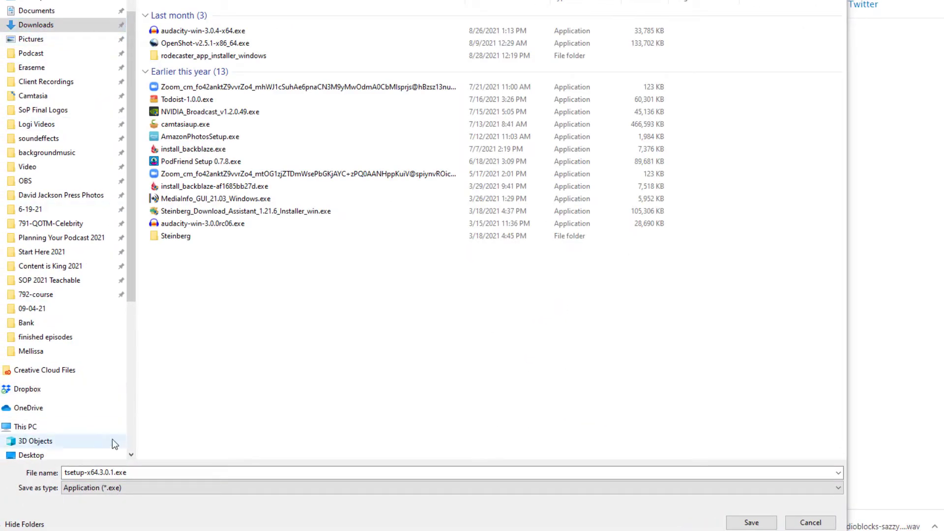
click(733, 521)
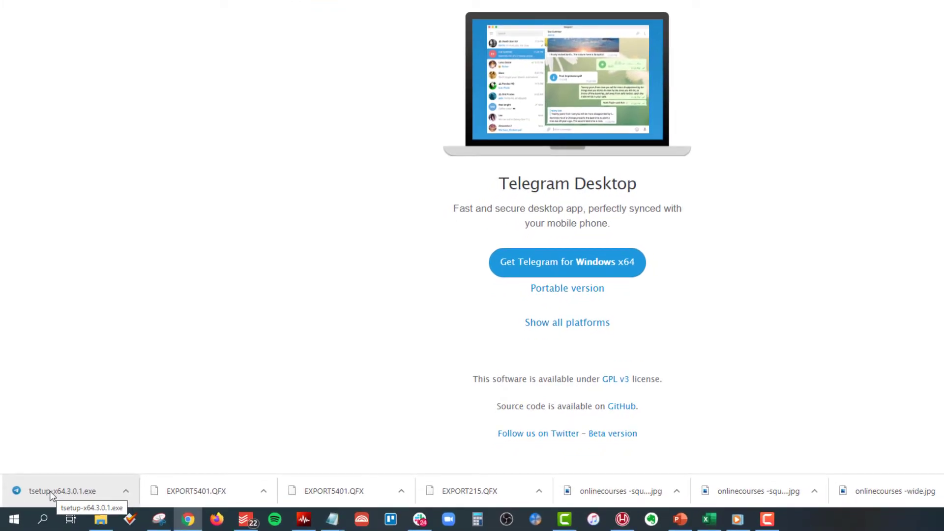
click(51, 492)
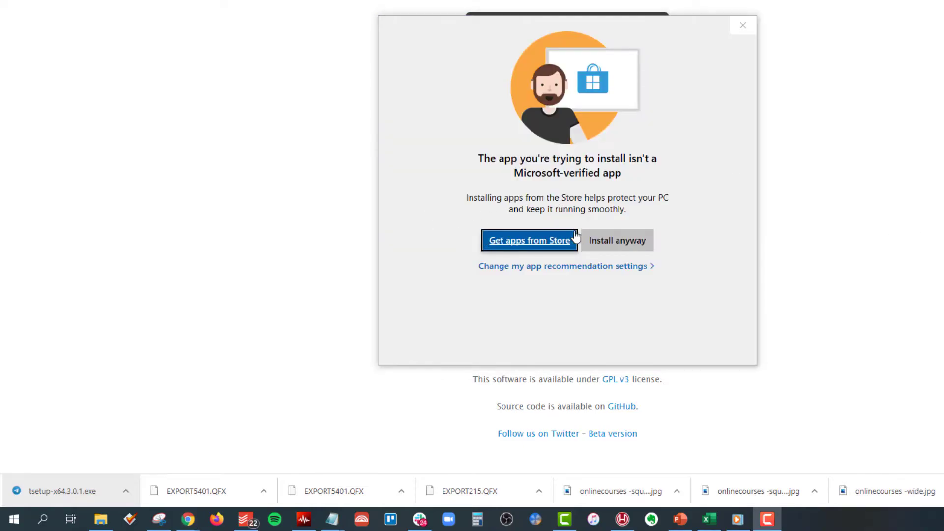
- Allow the installer, choose English, and change the install path from C: to D:
click(615, 246)
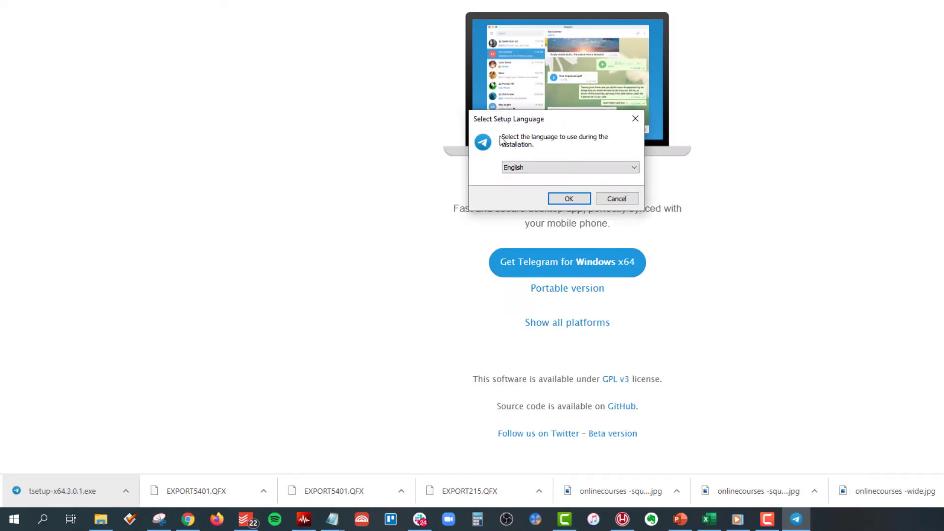
click(562, 200)
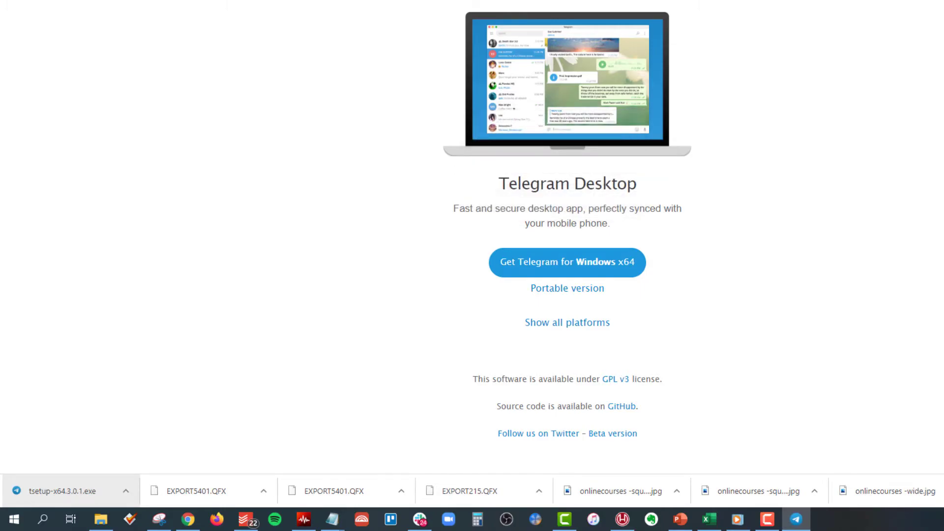
drag(501, 74, 430, 78)
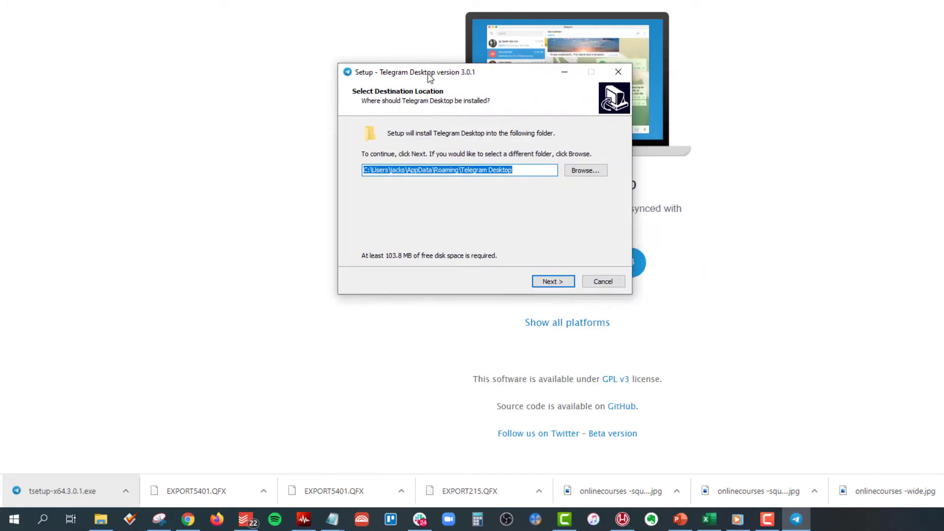
click(366, 171)
key(BackSpace)
key(BackSpace)
text(D:)
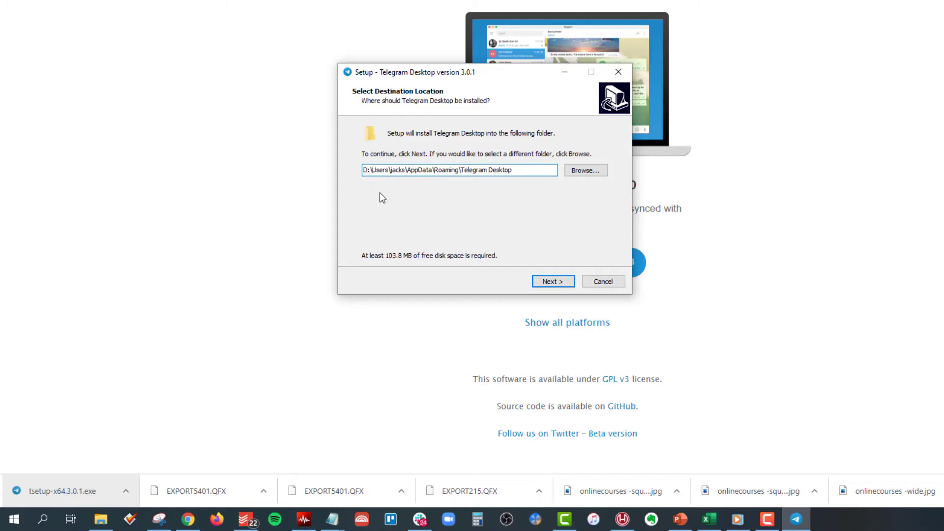
click(548, 283)
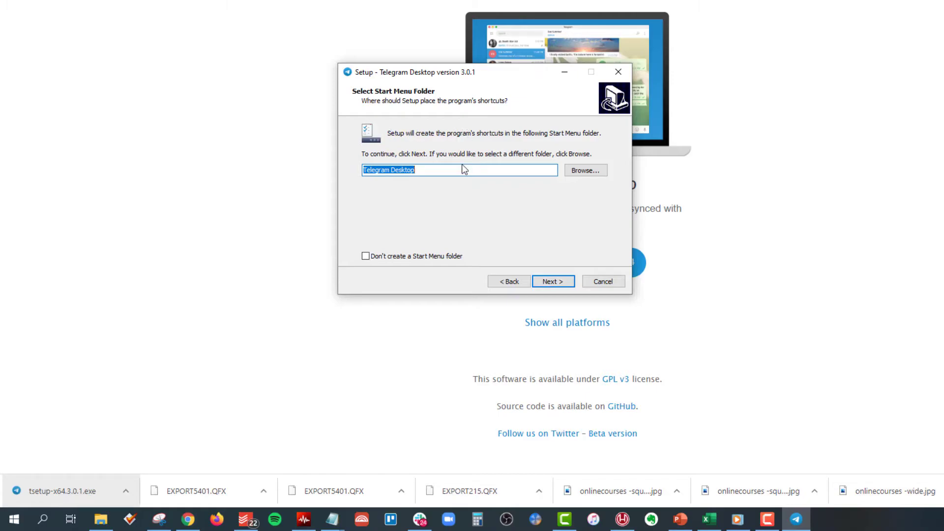
- Keep the Start Menu folder and desktop shortcut, install, and finish setup
click(557, 285)
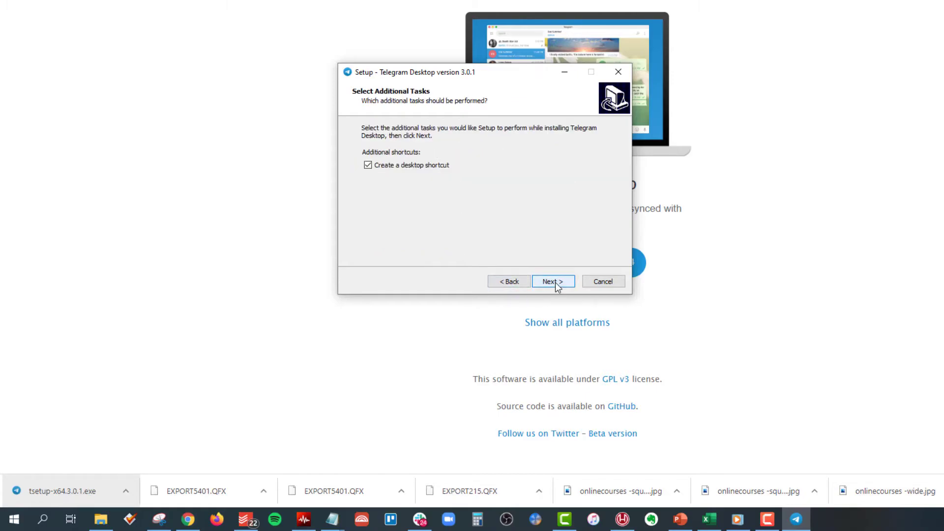
click(554, 282)
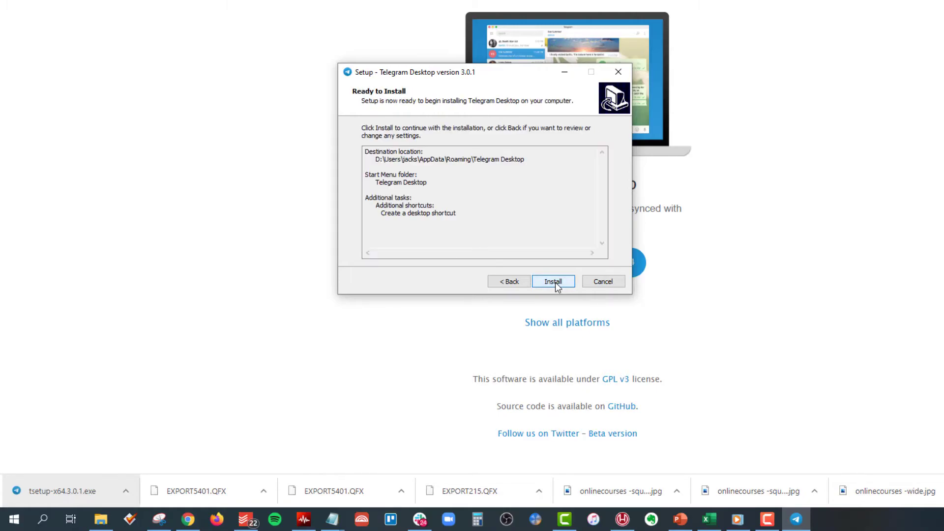
click(555, 281)
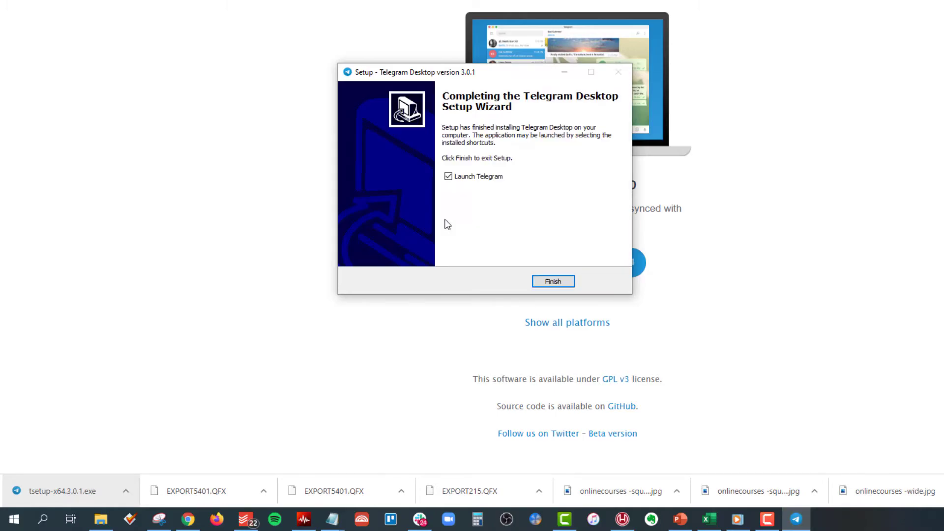
click(553, 282)
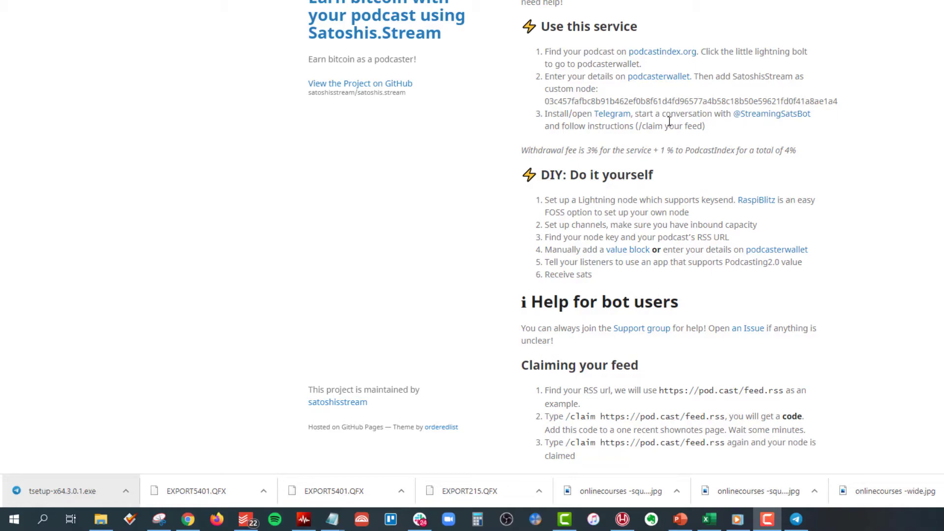
shift+click(769, 112)
click(910, 132)
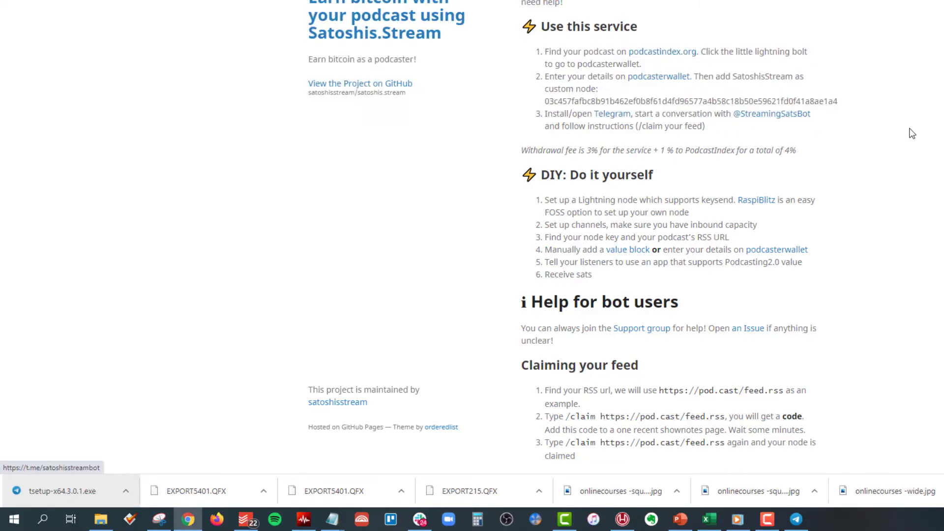
drag(815, 115, 735, 120)
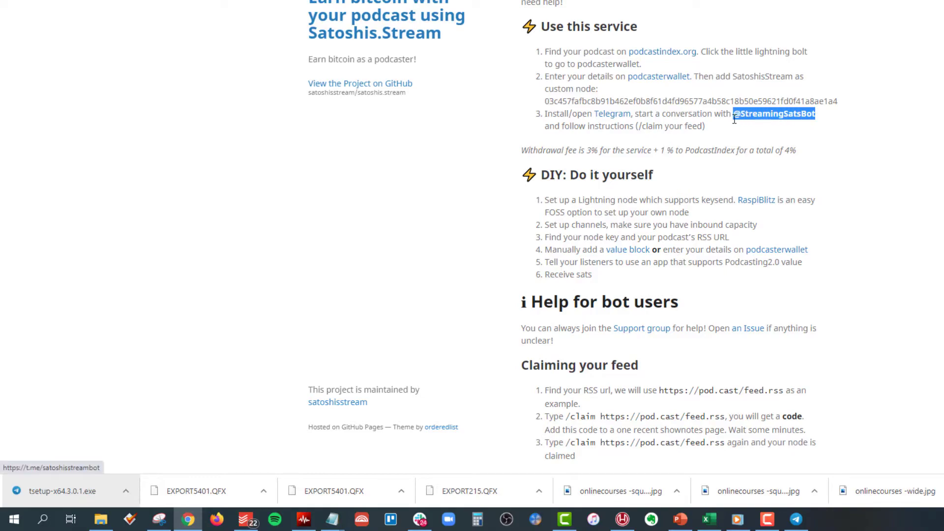
right_click(736, 118)
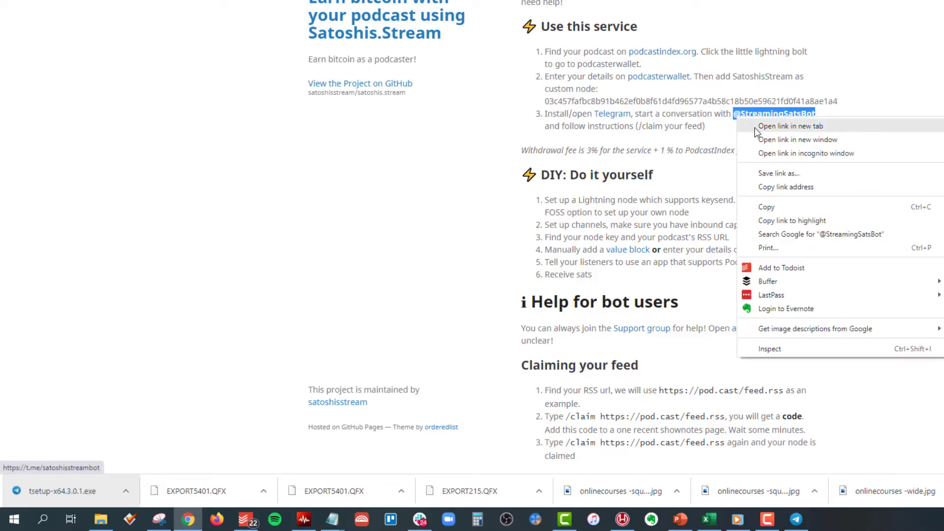
click(770, 186)
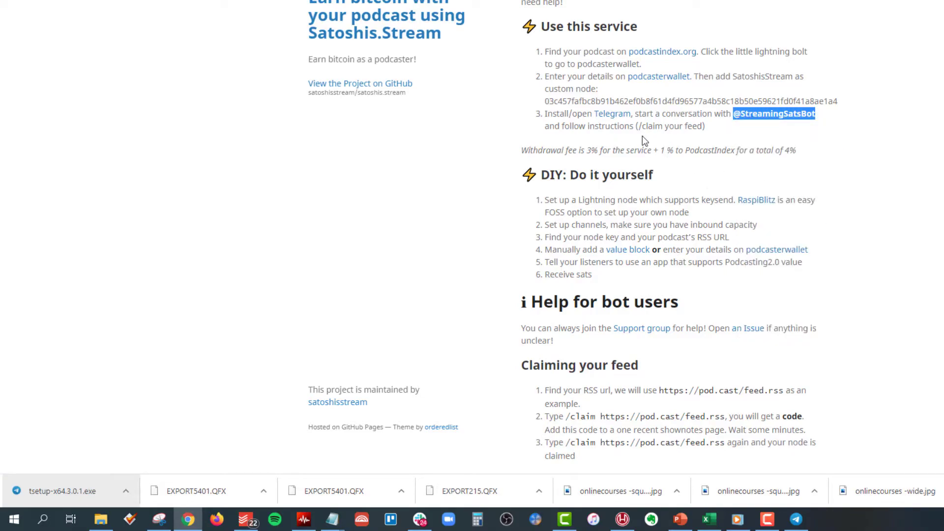
click(796, 519)
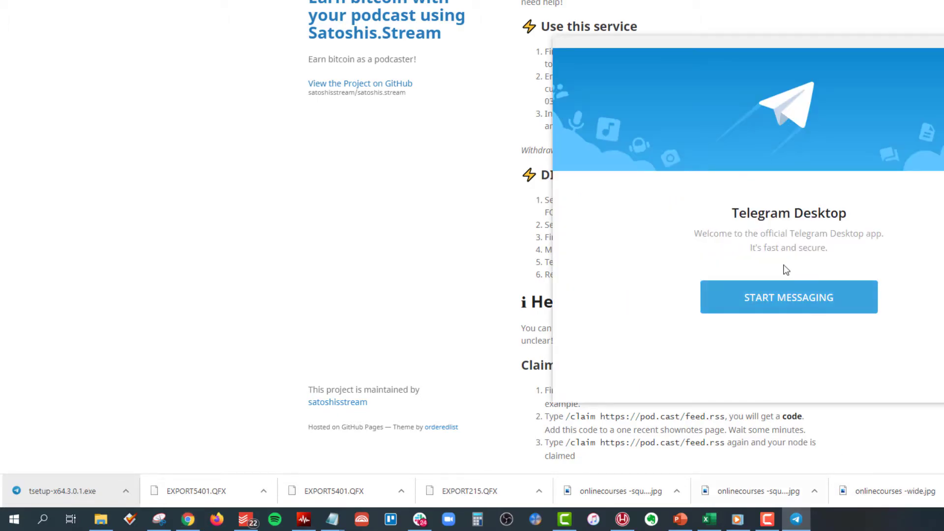
drag(813, 44, 541, 0)
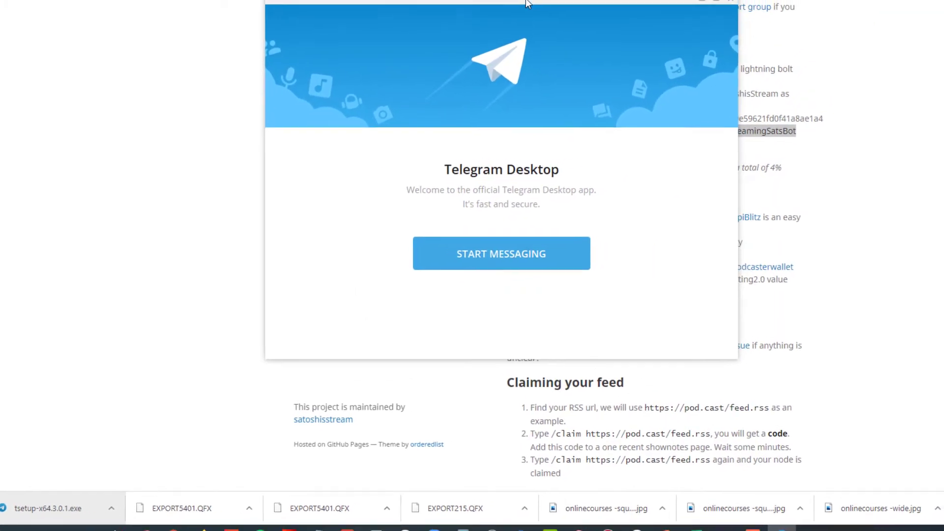
- Sign in to Telegram Desktop by scanning its QR code from the phone, then reposition the window
click(459, 295)
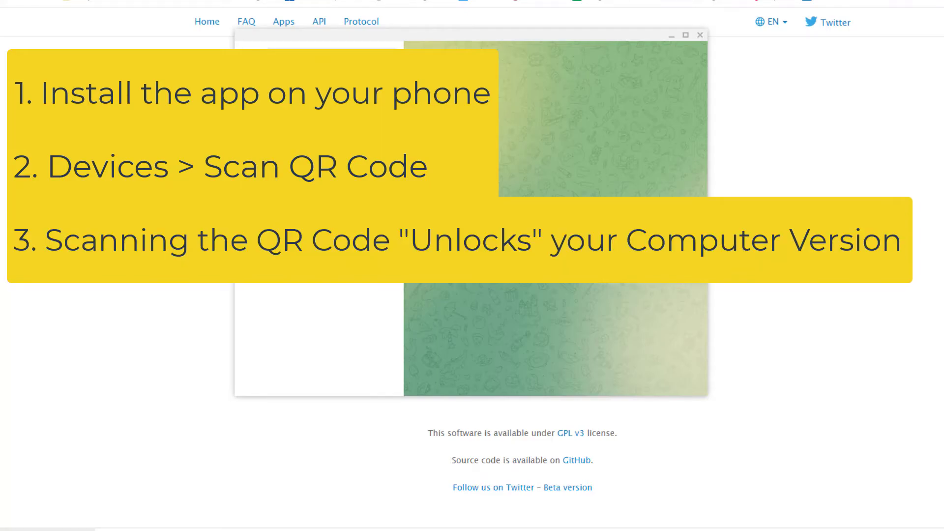
drag(585, 40, 688, 72)
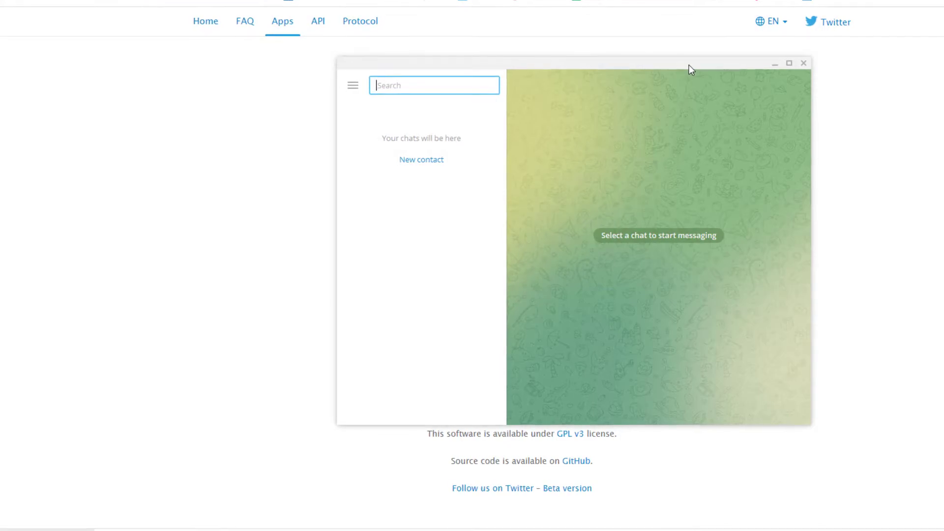
- Paste the bot's t.me link into Telegram search, open SatoshisStream Bot and start the chat
right_click(366, 80)
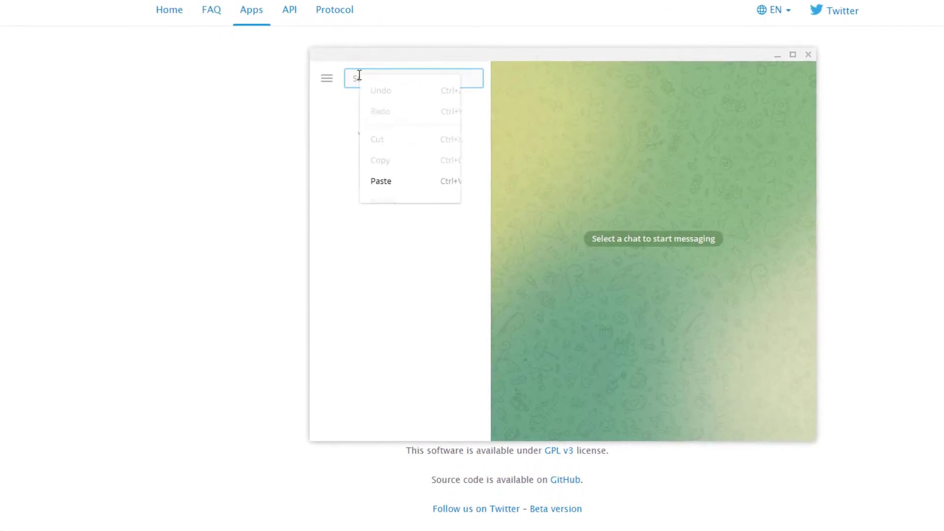
click(372, 181)
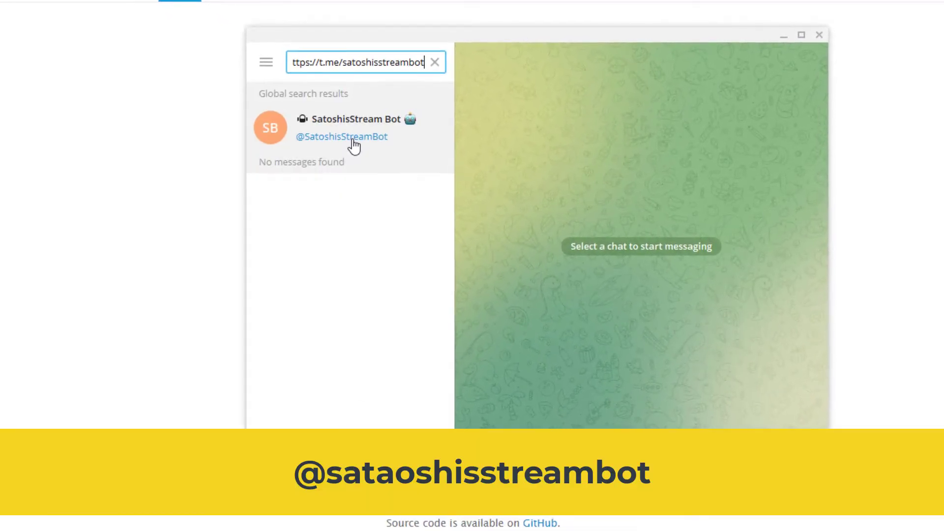
click(319, 133)
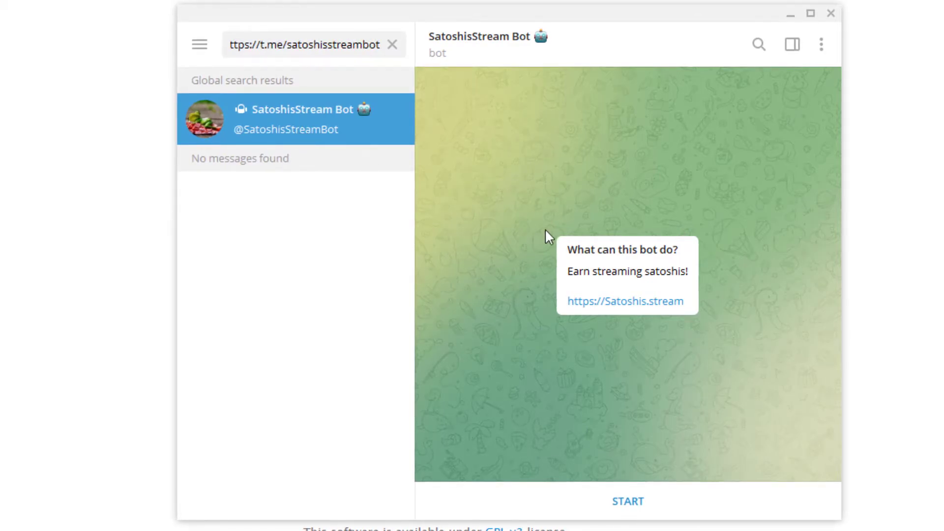
click(646, 501)
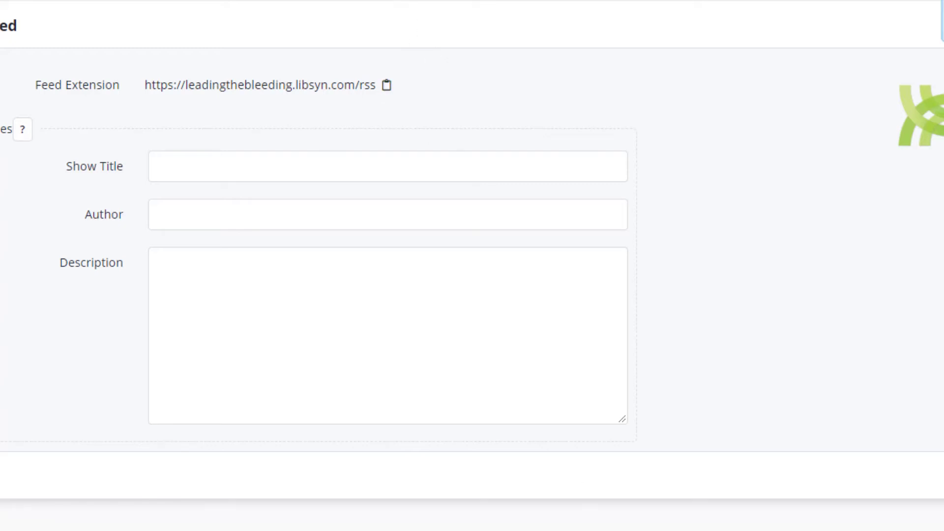
- Send the bot '/claim' followed by the pasted Libsyn RSS feed URL
key(alt+Tab)
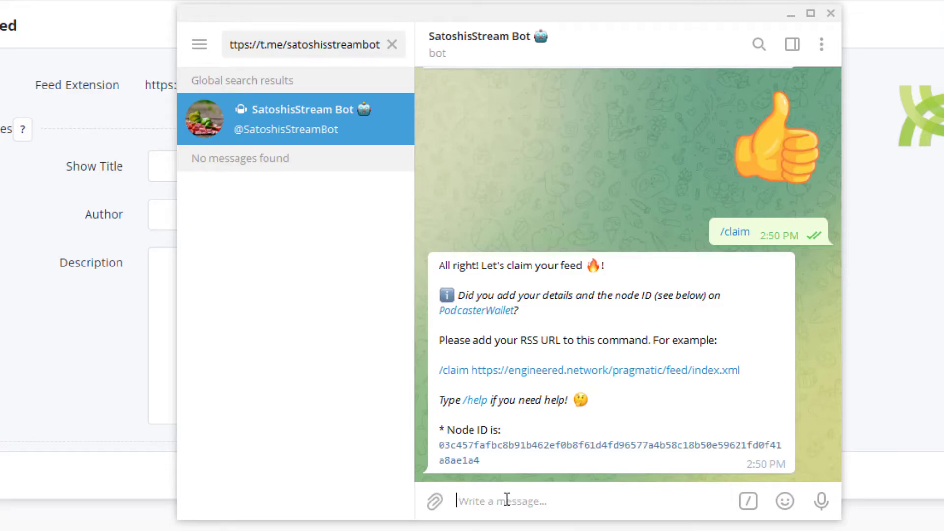
text(/cl)
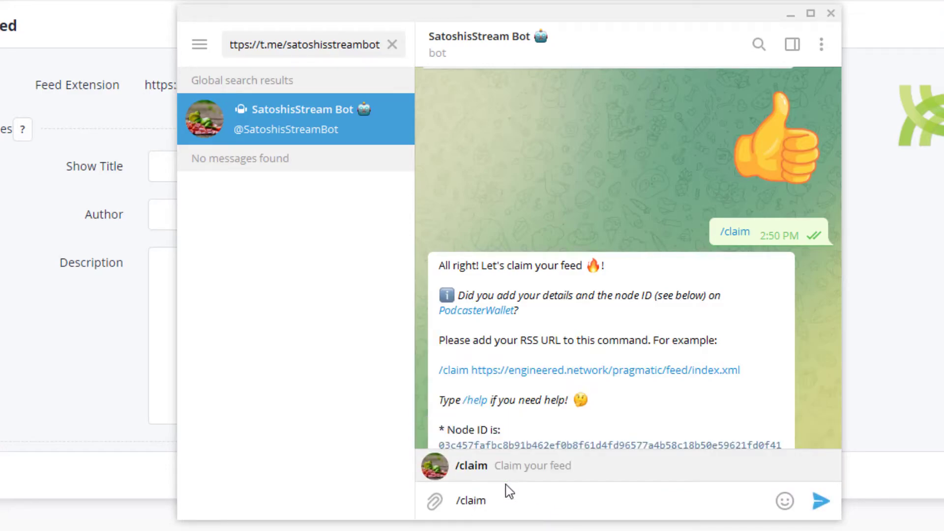
text(aim)
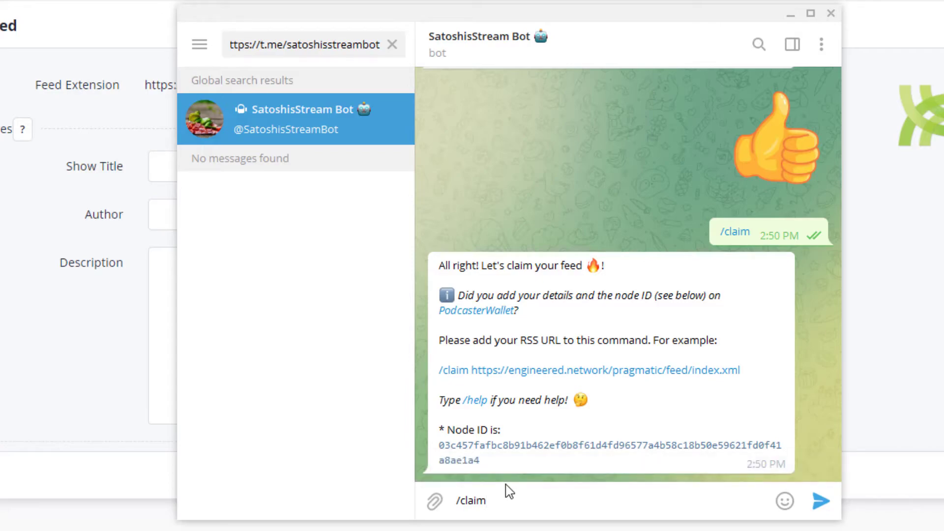
right_click(499, 499)
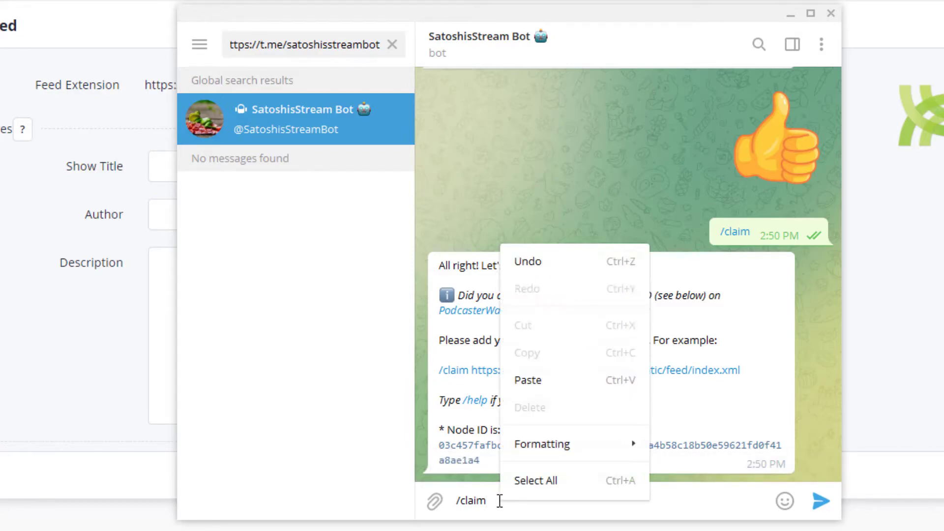
click(536, 381)
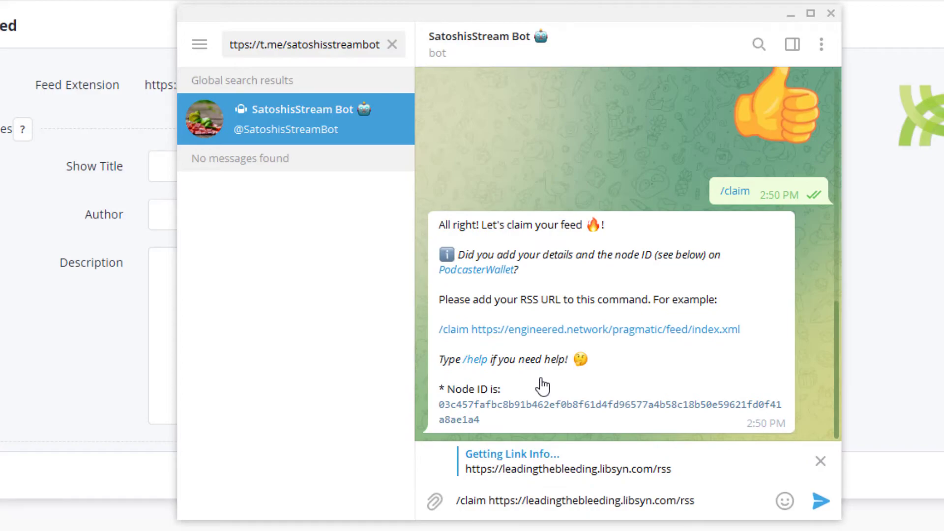
click(820, 502)
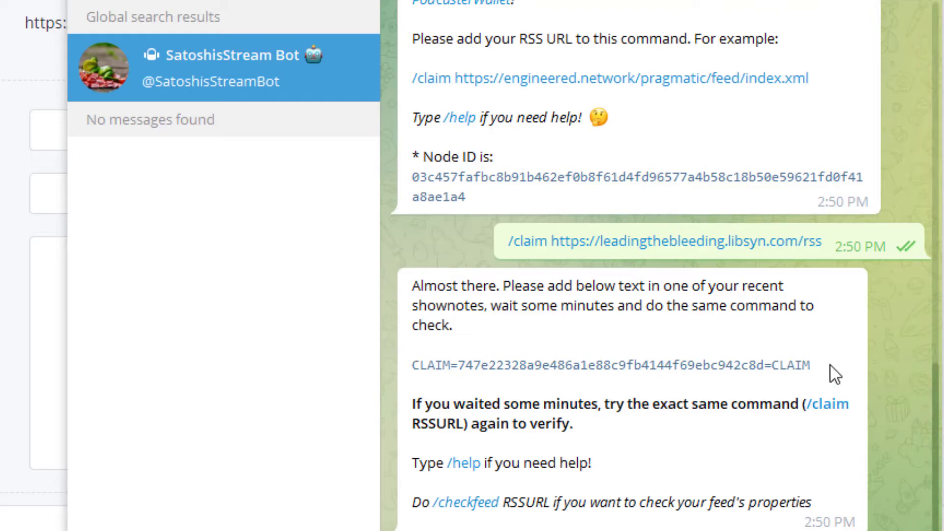
- Copy the CLAIM code from the bot's reply
drag(816, 363, 433, 365)
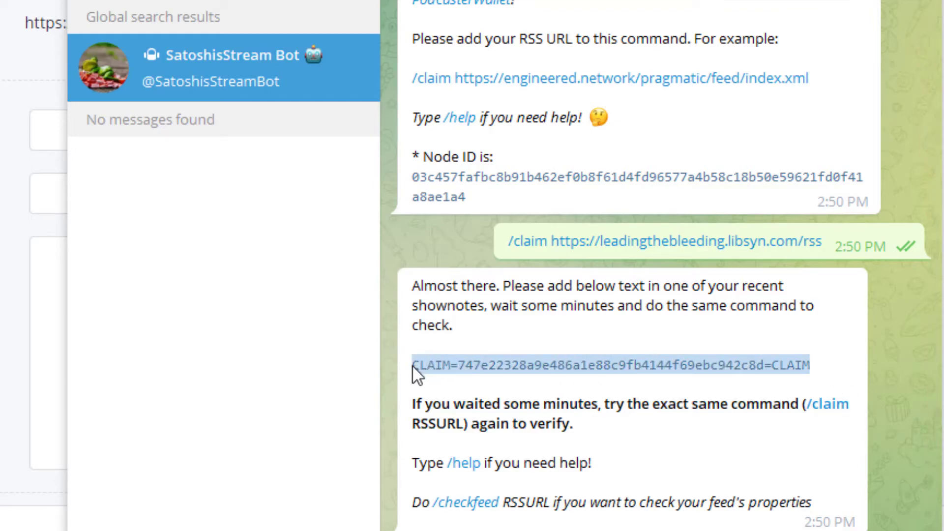
right_click(425, 365)
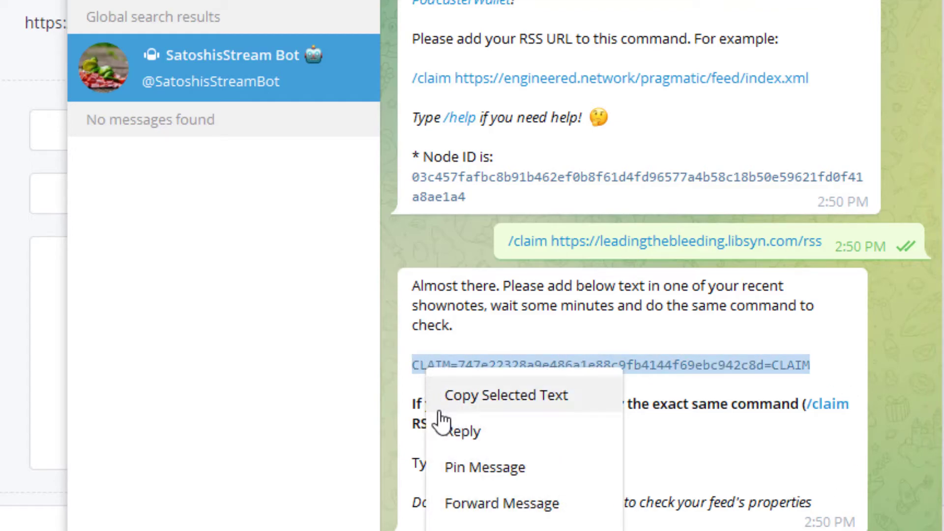
click(457, 398)
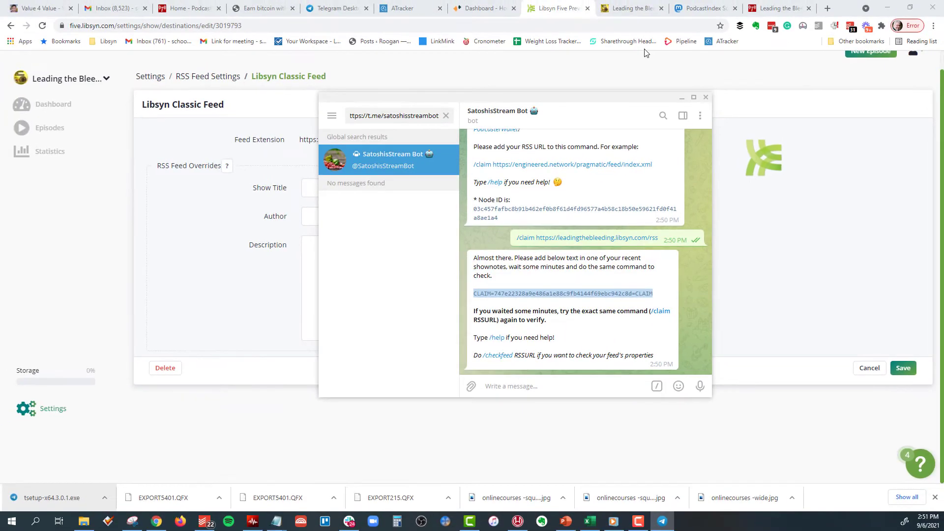
- Open the Libsyn episode 'You Have to Start Somewhere - What is a Satoshi?'
click(547, 12)
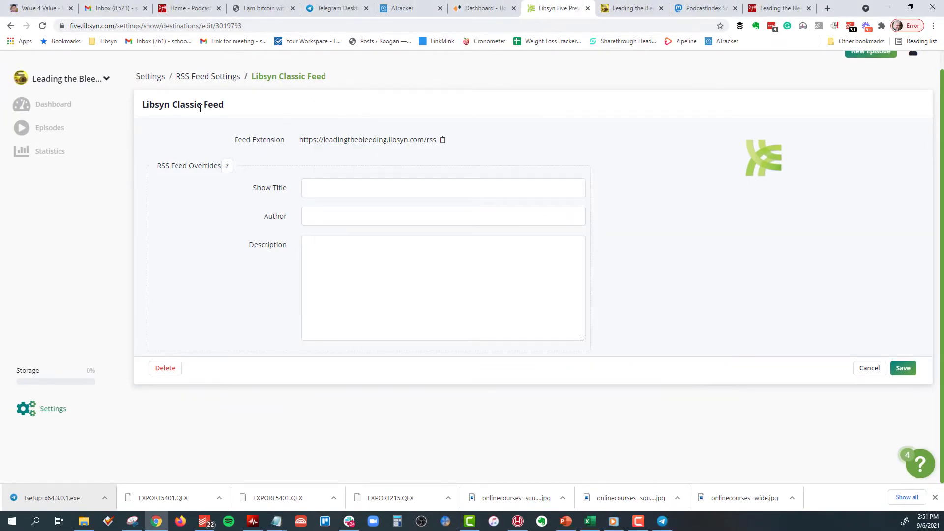
click(47, 127)
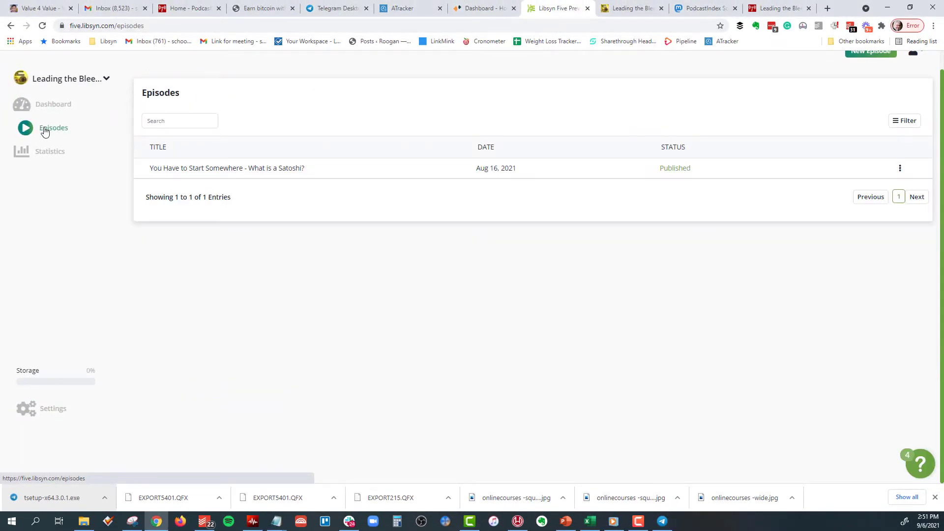
click(230, 168)
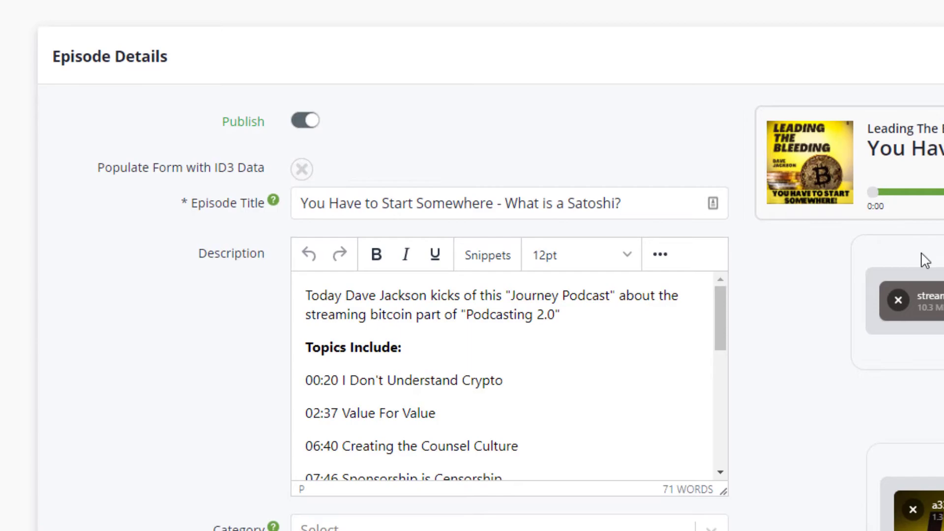
drag(719, 317, 720, 478)
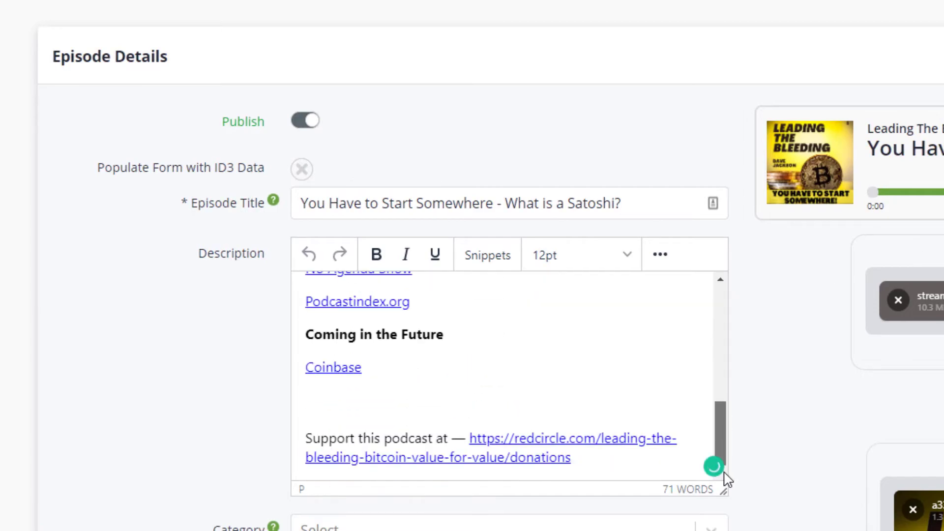
- Paste the claim code on the empty line under Coinbase in the description and save the episode
click(623, 464)
click(329, 391)
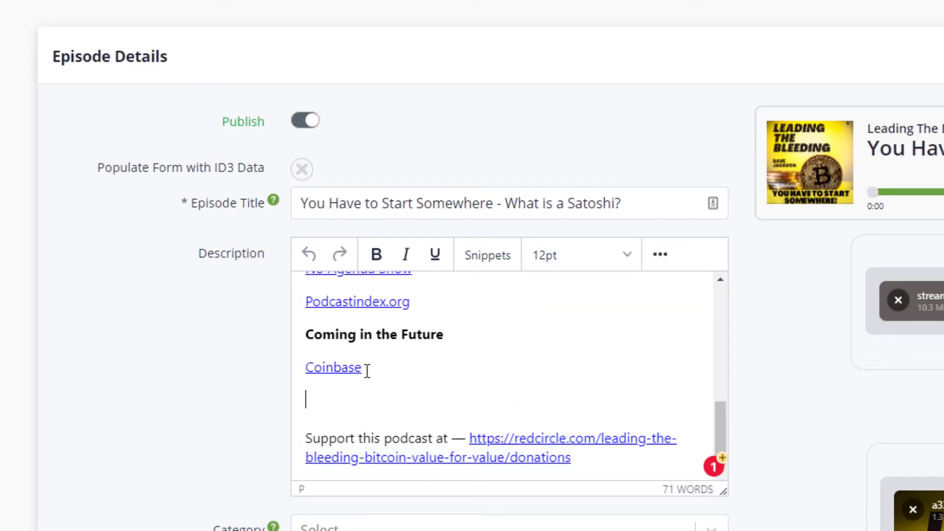
key(ctrl+v)
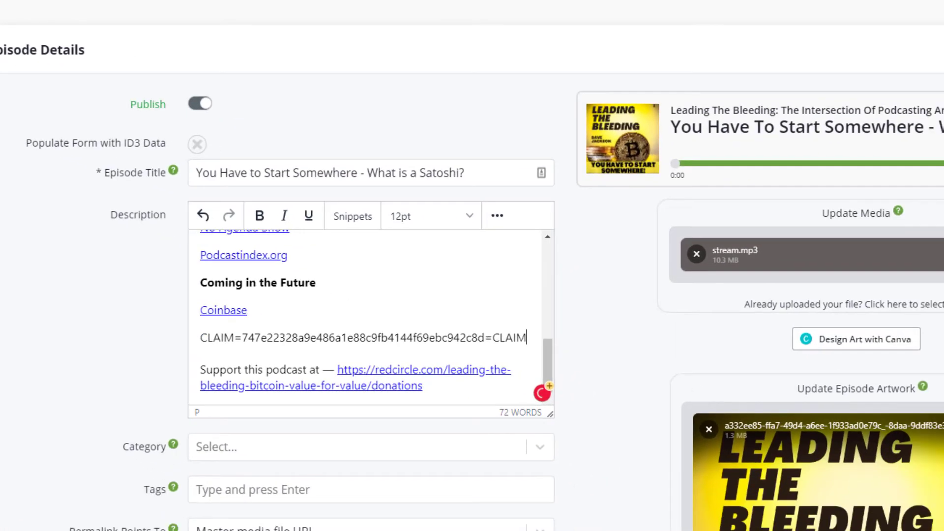
scroll(472, 295, down, 7)
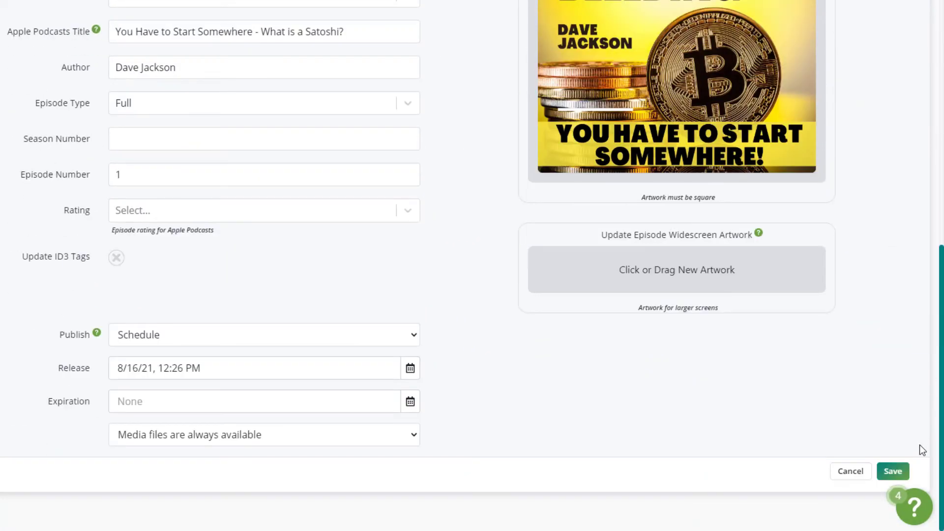
click(900, 473)
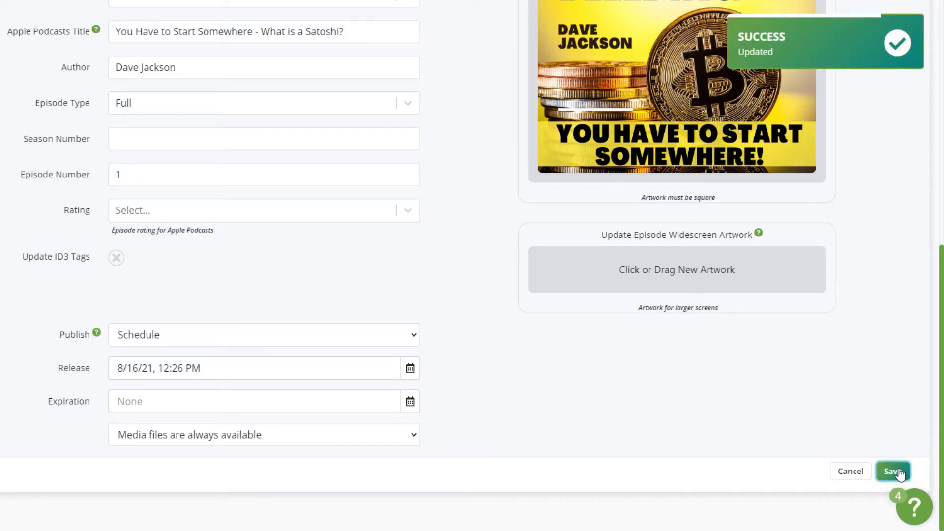
drag(942, 352, 941, 106)
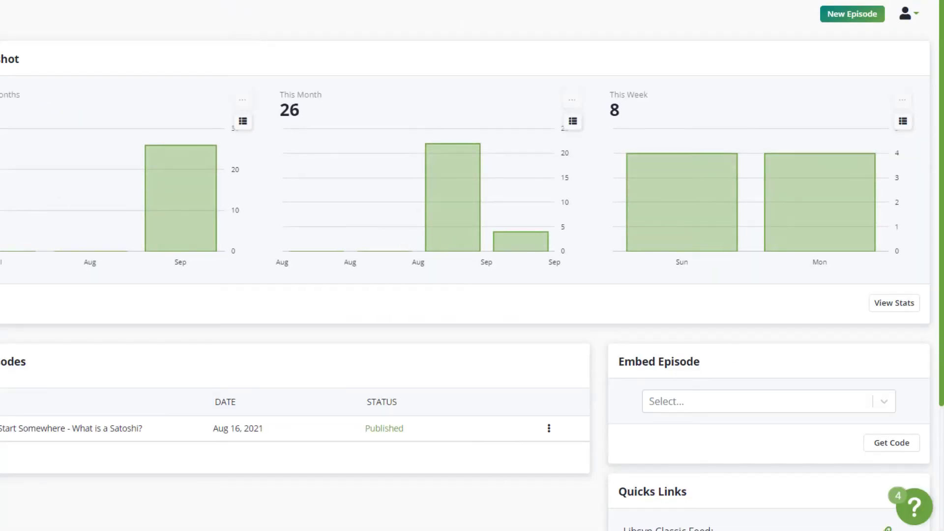
key(alt+Tab)
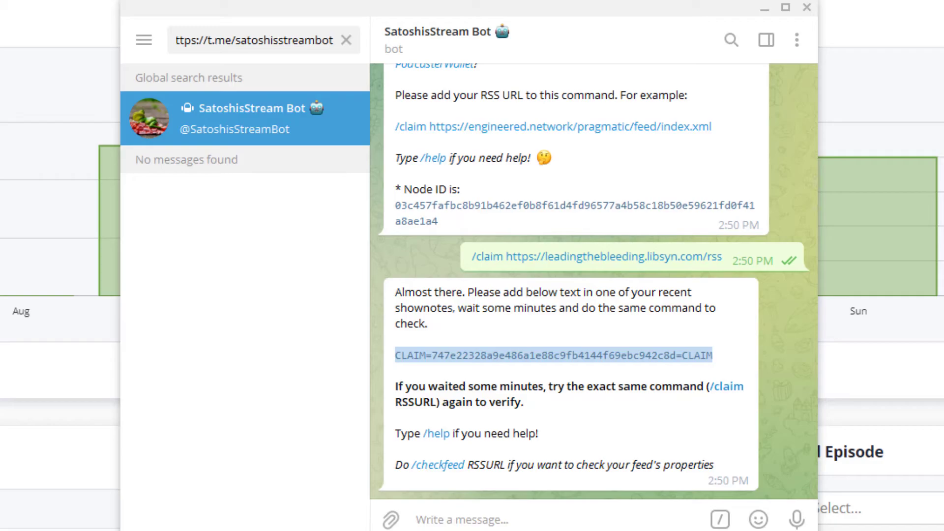
- Maximize Telegram and resend '/claim' with the Libsyn RSS URL to get the feed verified
key(super+Up)
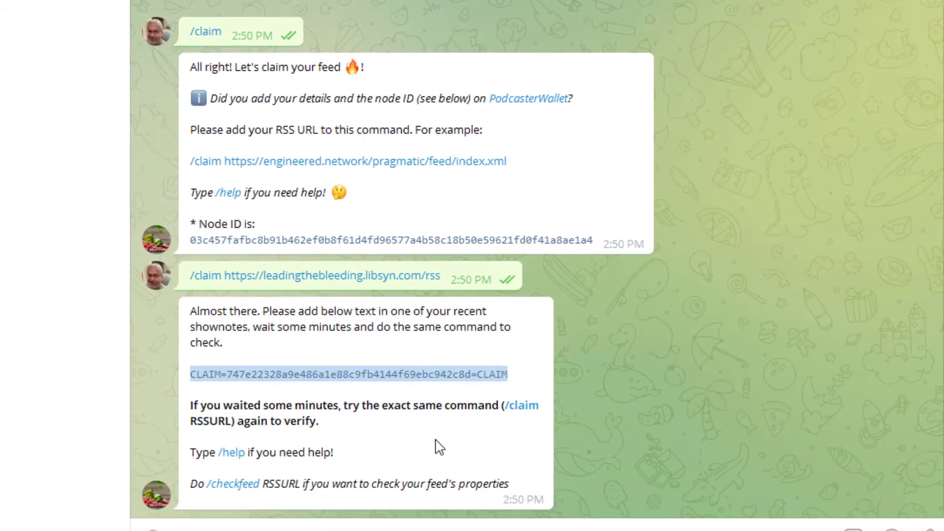
click(240, 520)
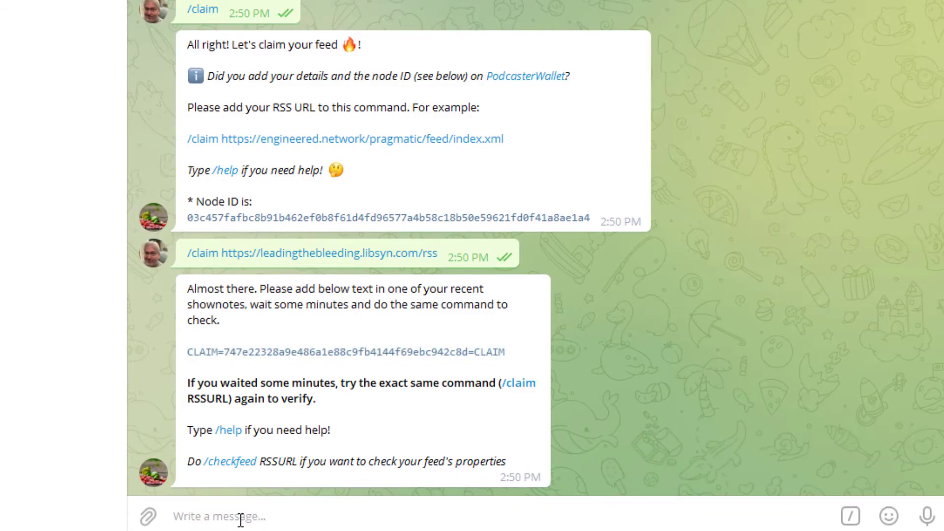
text(/cl)
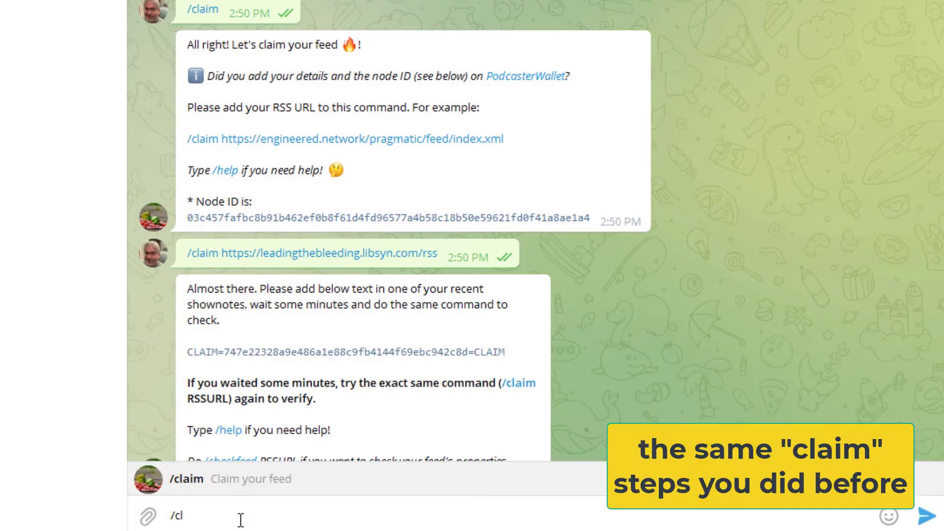
text(aim)
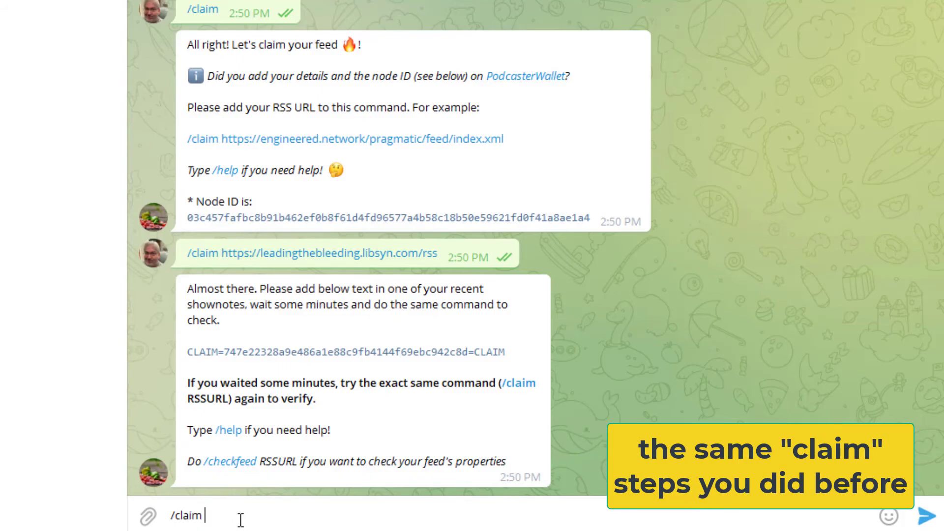
right_click(240, 520)
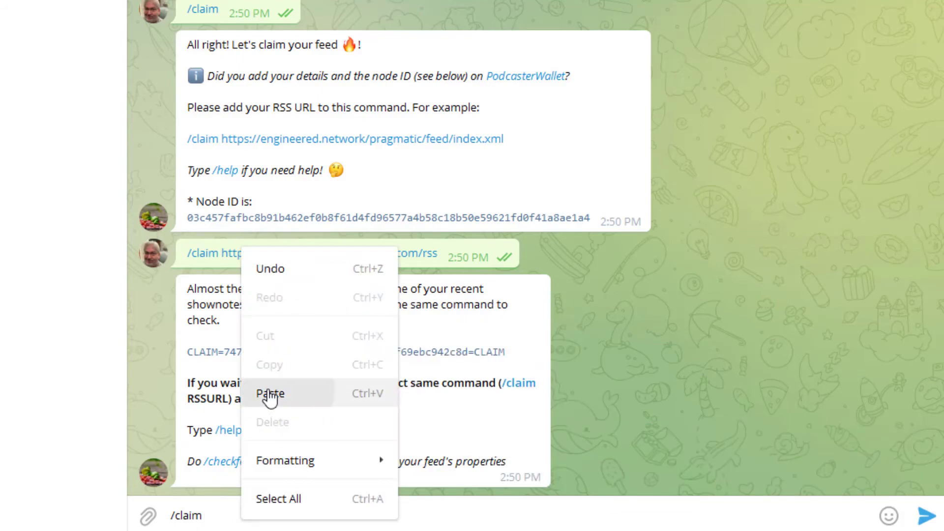
click(270, 394)
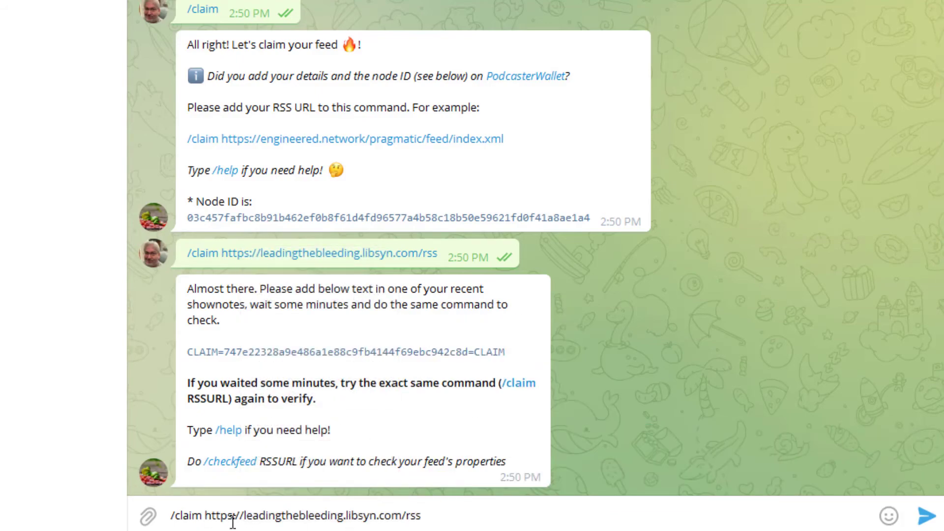
click(927, 516)
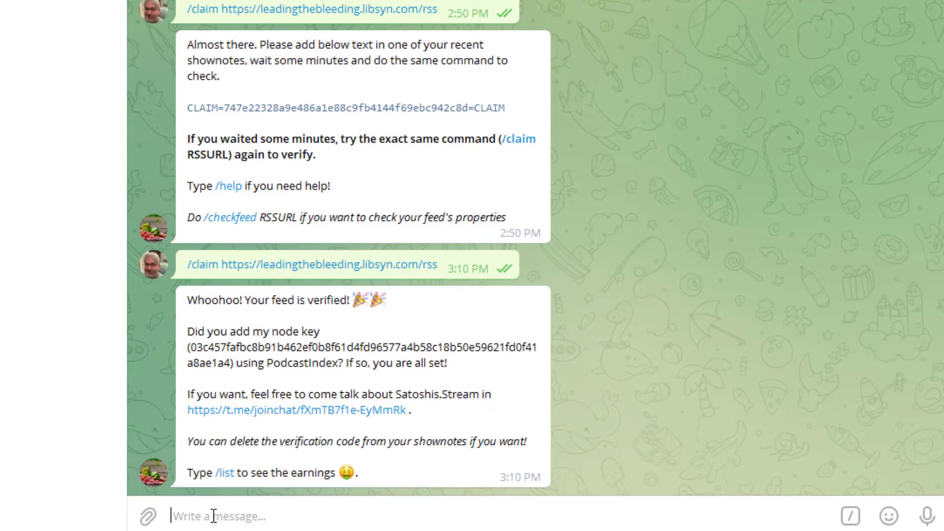
- Send '/list' to the SatoshisStream bot to see the feed's earnings
text(/list)
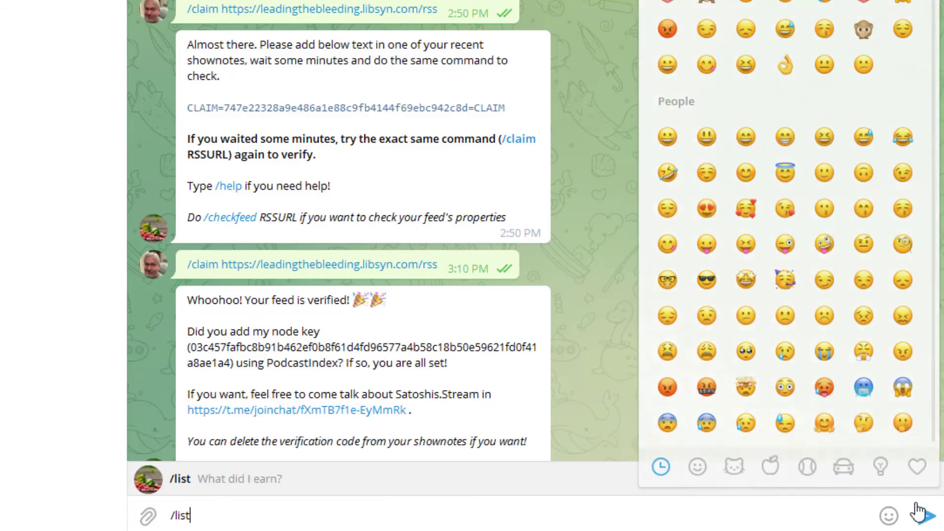
click(928, 516)
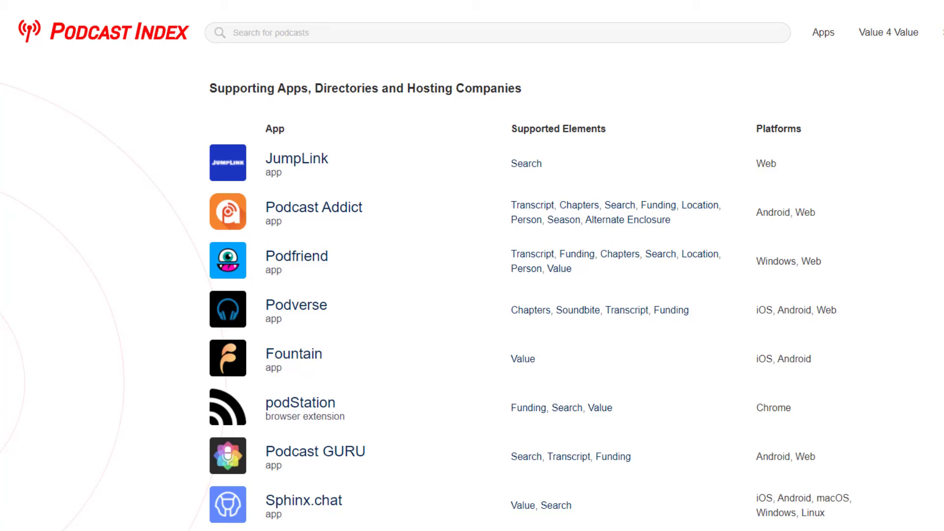
scroll(472, 266, down, 9)
scroll(472, 266, down, 9)
scroll(472, 265, down, 16)
scroll(472, 265, down, 3)
scroll(472, 266, up, 20)
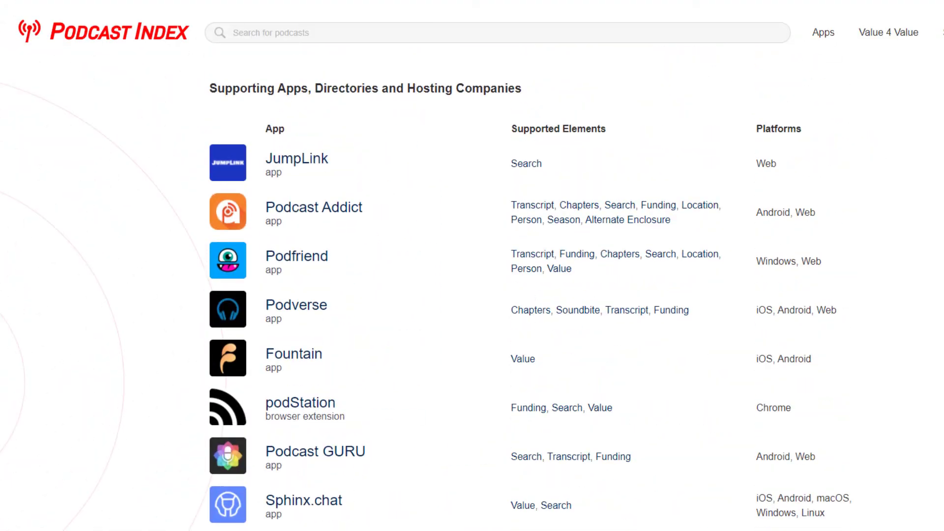